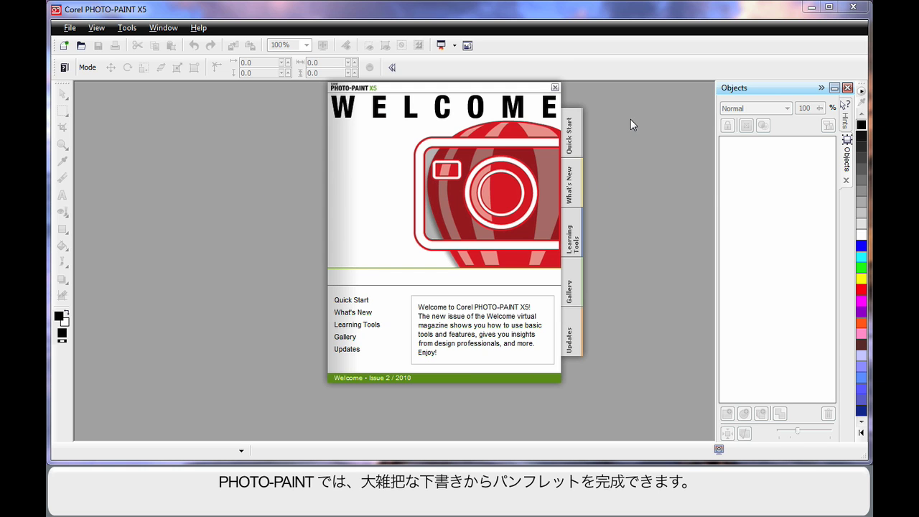
From Quick Start's Open other..., browse to the Pictures library and select A-Seoul.jpg
{"action": "left_click", "coordinate": [572, 137]}
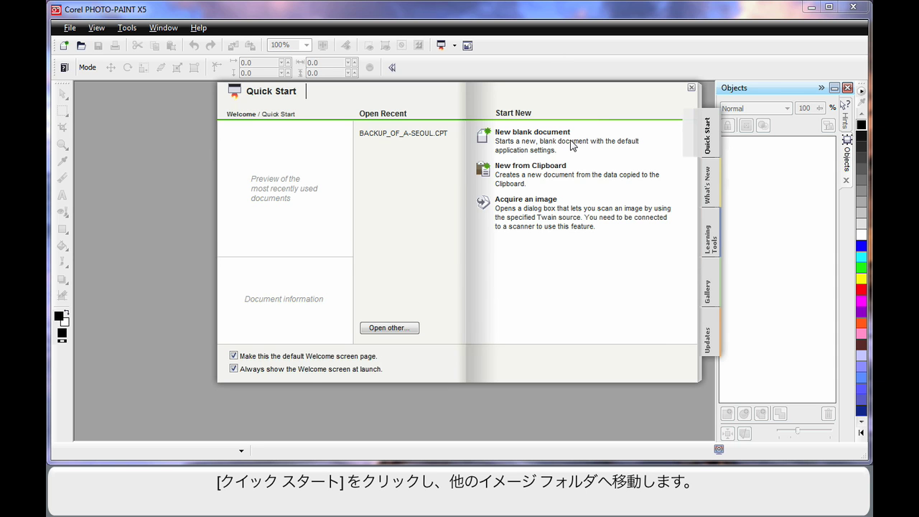
{"action": "left_click", "coordinate": [390, 327]}
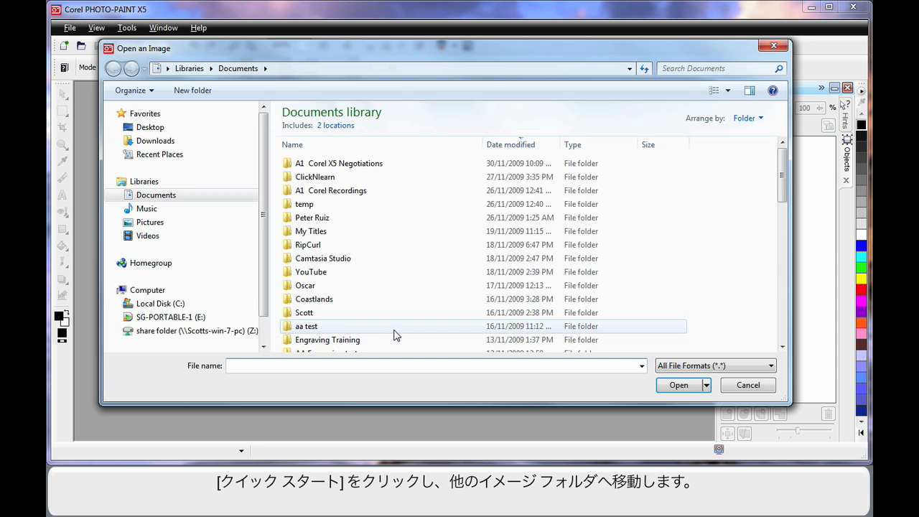
{"action": "left_click", "coordinate": [155, 226]}
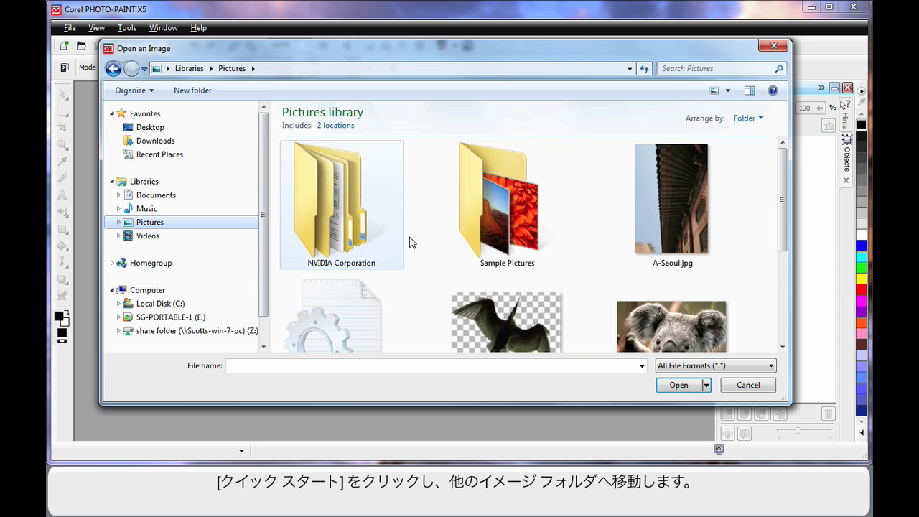
{"action": "left_click", "coordinate": [682, 205]}
Open A-Seoul.jpg in a maximized window with the whole image fitted to view
{"action": "double_click", "coordinate": [681, 204]}
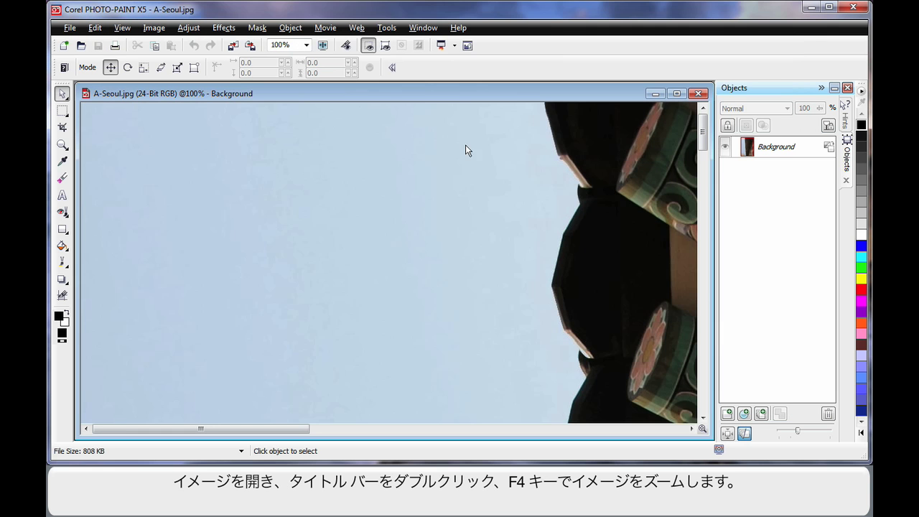
{"action": "double_click", "coordinate": [371, 90]}
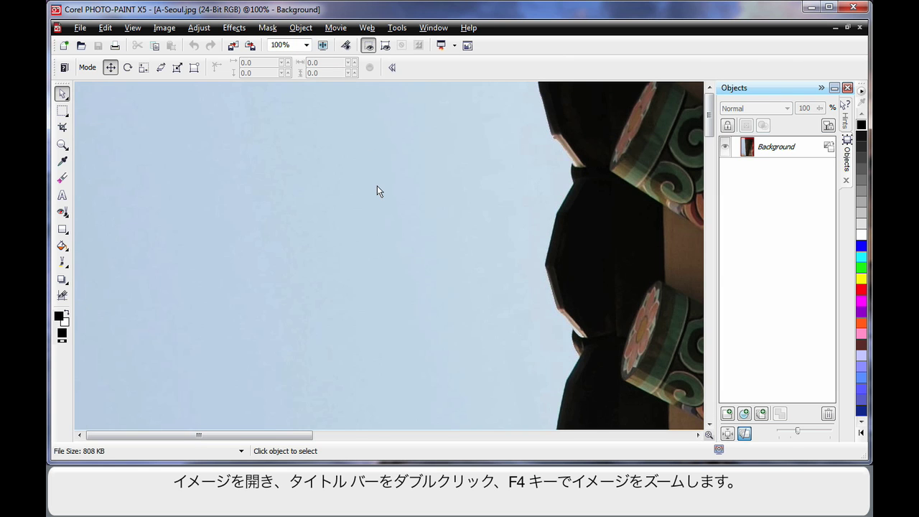
{"action": "key", "text": "F4"}
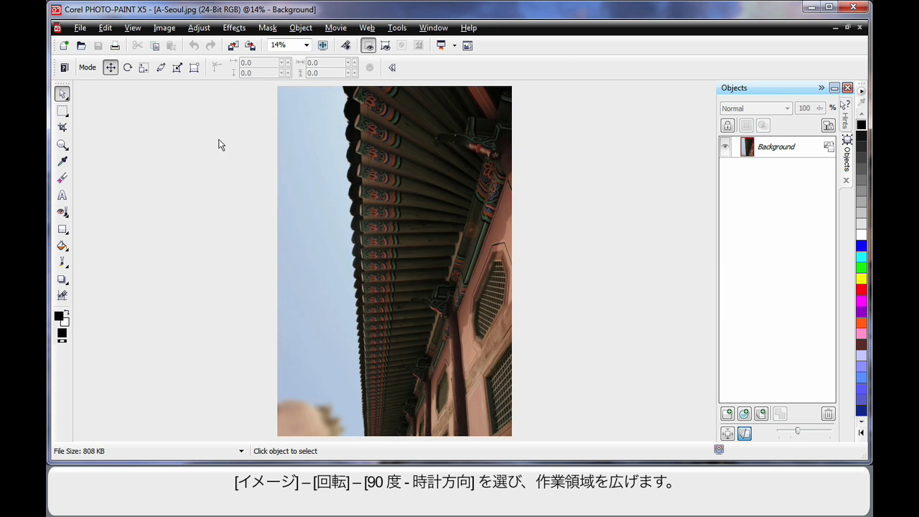
Rotate the image 90° clockwise and refit it to the window
{"action": "left_click", "coordinate": [165, 29]}
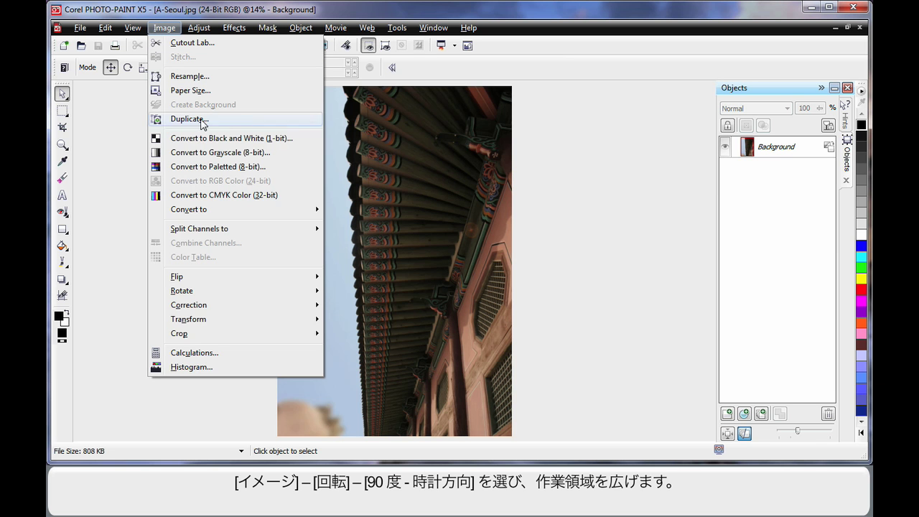
{"action": "mouse_move", "coordinate": [222, 293]}
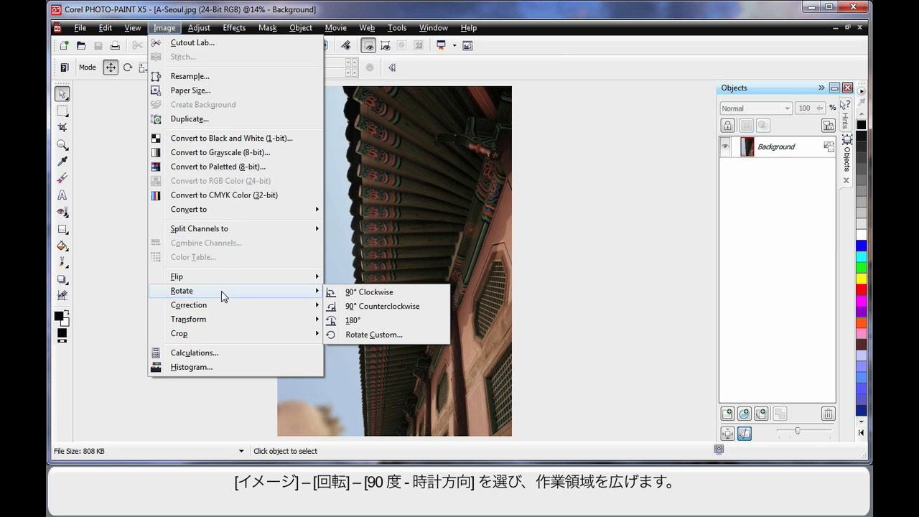
{"action": "left_click", "coordinate": [366, 293]}
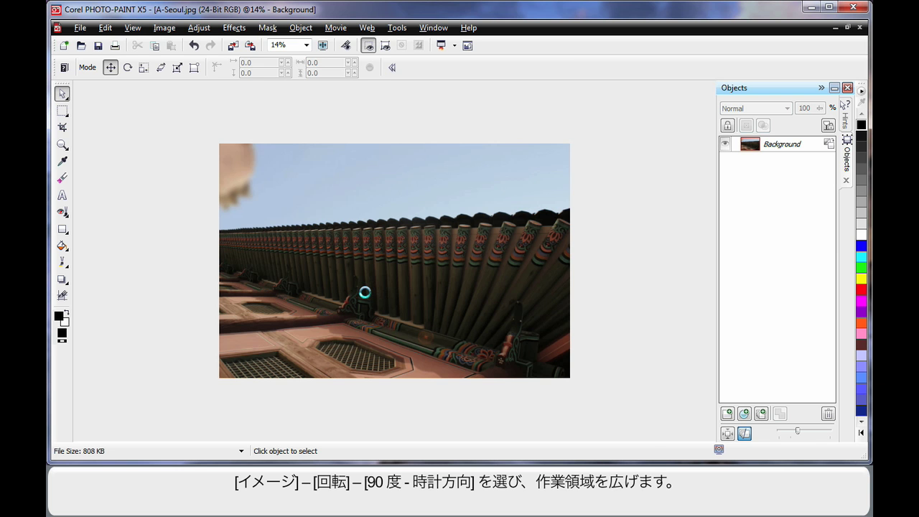
{"action": "key", "text": "F4"}
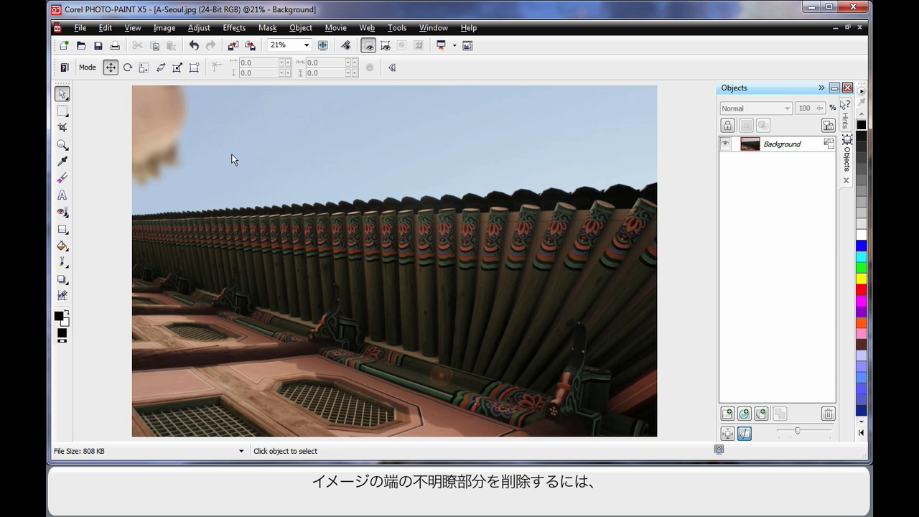
With the Clone Tool, sample plain sky and paint it over the peach blob top-left
{"action": "left_click", "coordinate": [67, 216]}
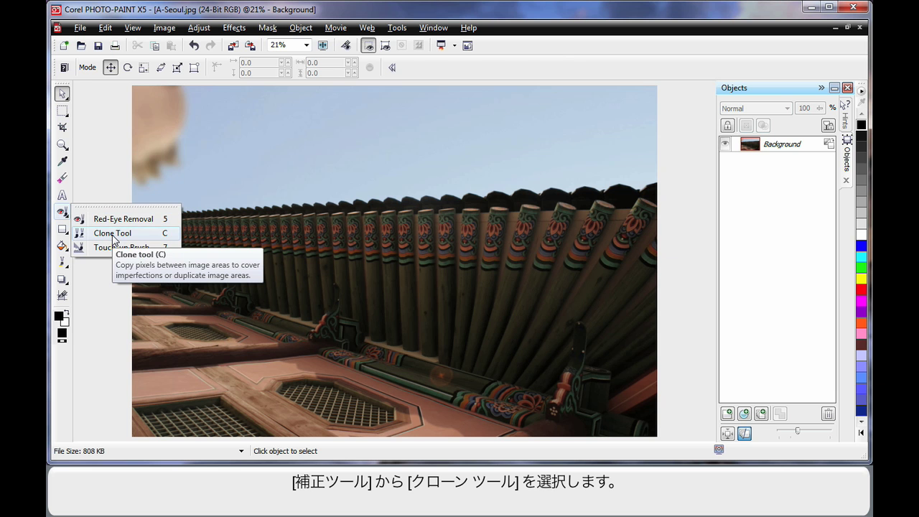
{"action": "left_click", "coordinate": [113, 233]}
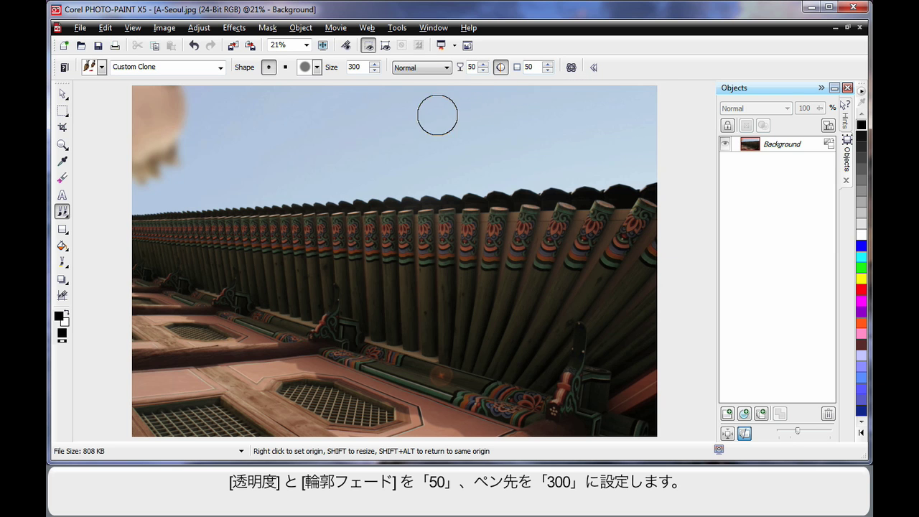
{"action": "right_click", "coordinate": [224, 107]}
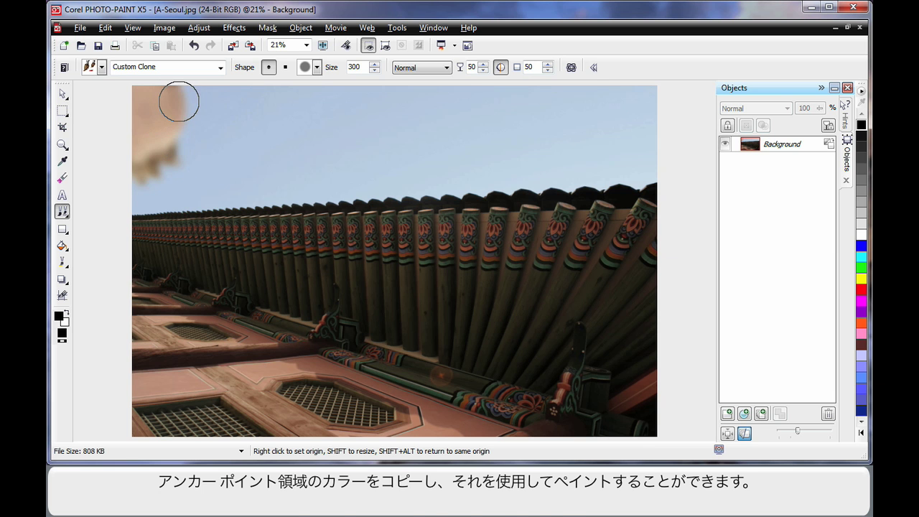
{"action": "mouse_move", "coordinate": [180, 103]}
{"action": "left_mouse_down"}
{"action": "mouse_move", "coordinate": [180, 155]}
{"action": "mouse_move", "coordinate": [183, 105]}
{"action": "mouse_move", "coordinate": [166, 106]}
{"action": "mouse_move", "coordinate": [180, 97]}
{"action": "mouse_move", "coordinate": [178, 169]}
{"action": "mouse_move", "coordinate": [153, 174]}
{"action": "mouse_move", "coordinate": [138, 162]}
{"action": "mouse_move", "coordinate": [159, 127]}
{"action": "mouse_move", "coordinate": [157, 96]}
{"action": "mouse_move", "coordinate": [155, 107]}
{"action": "left_mouse_up"}
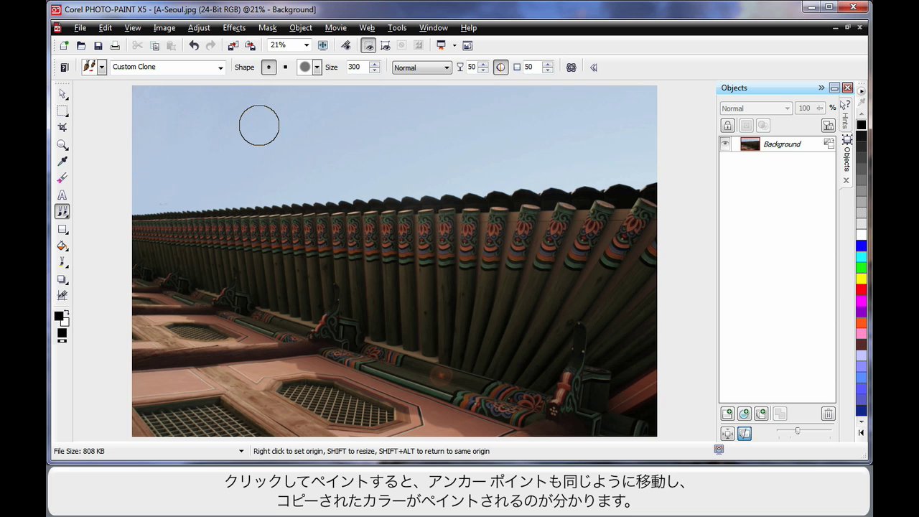
{"action": "mouse_move", "coordinate": [164, 191]}
{"action": "left_mouse_down"}
{"action": "mouse_move", "coordinate": [179, 153]}
{"action": "mouse_move", "coordinate": [194, 150]}
{"action": "left_mouse_up"}
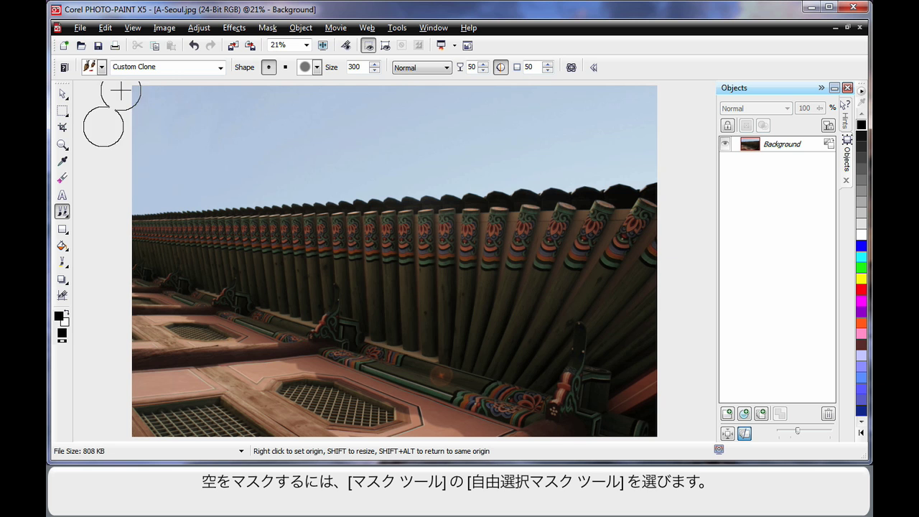
Magic Wand mask the sky in Additive mode at tolerance 12, then invert the mask
{"action": "left_click", "coordinate": [63, 111]}
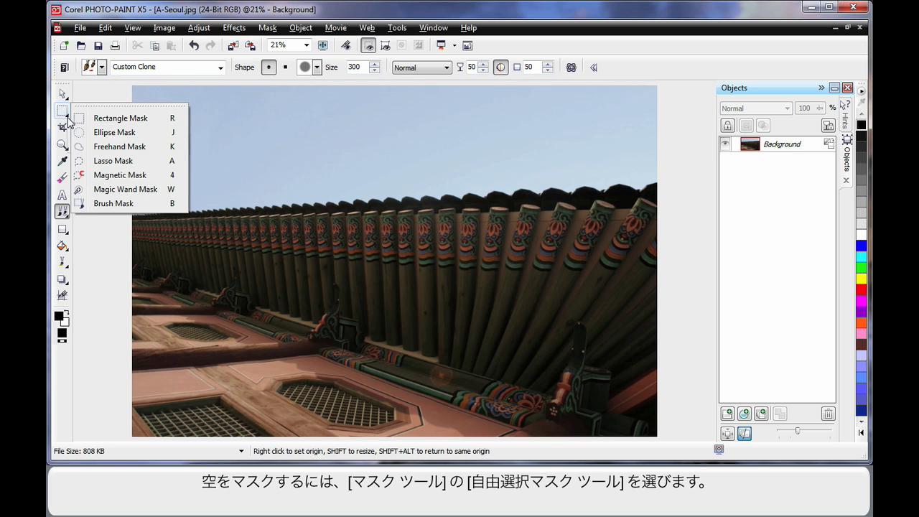
{"action": "left_click", "coordinate": [123, 190]}
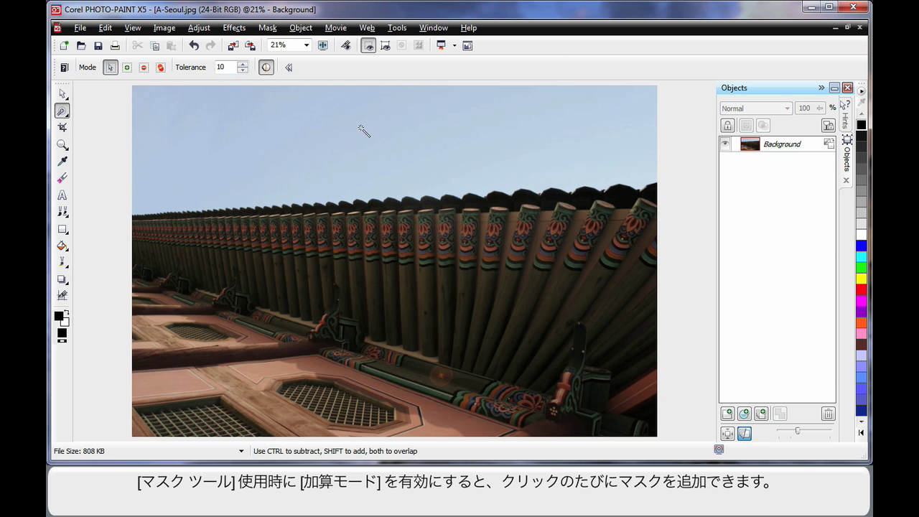
{"action": "left_click", "coordinate": [128, 68]}
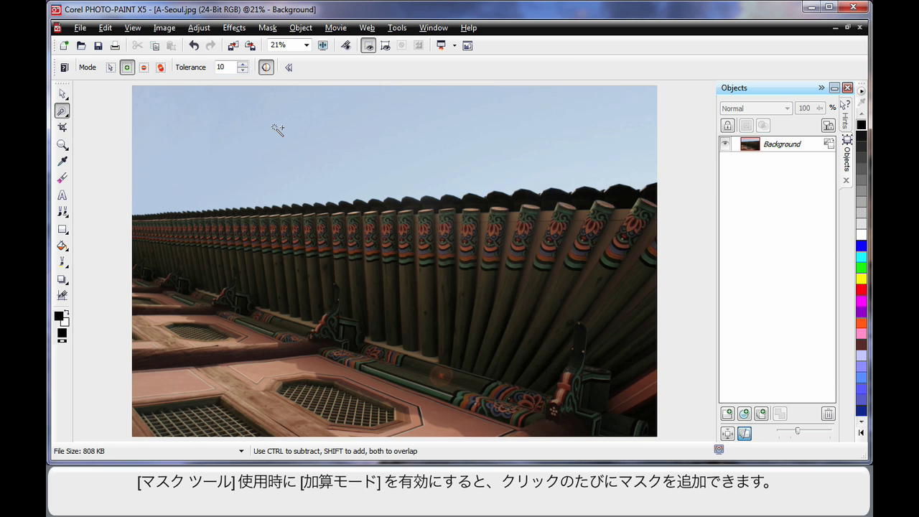
{"action": "left_click", "coordinate": [244, 64]}
{"action": "left_click", "coordinate": [244, 65]}
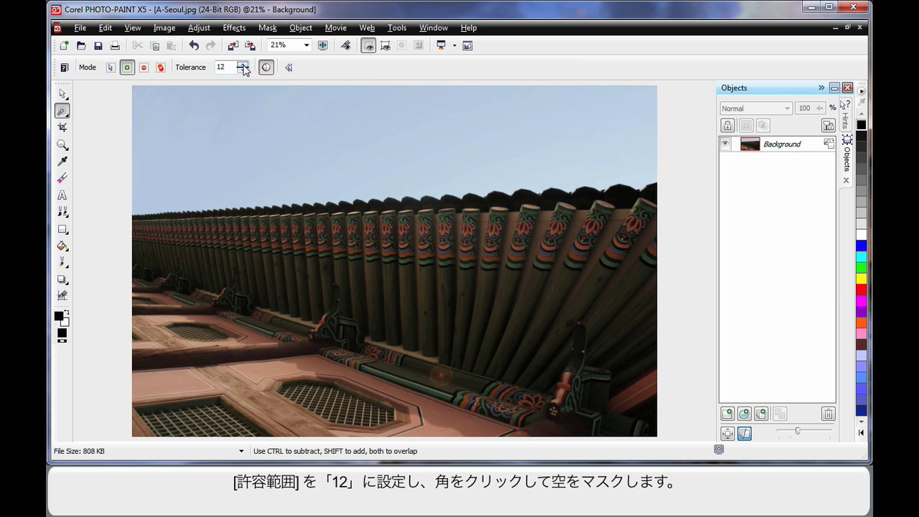
{"action": "left_click", "coordinate": [151, 99]}
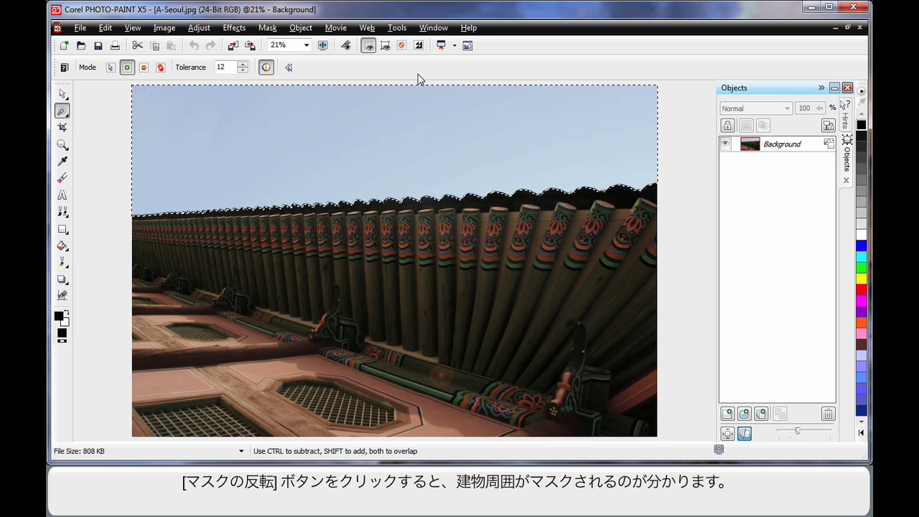
{"action": "left_click", "coordinate": [420, 47]}
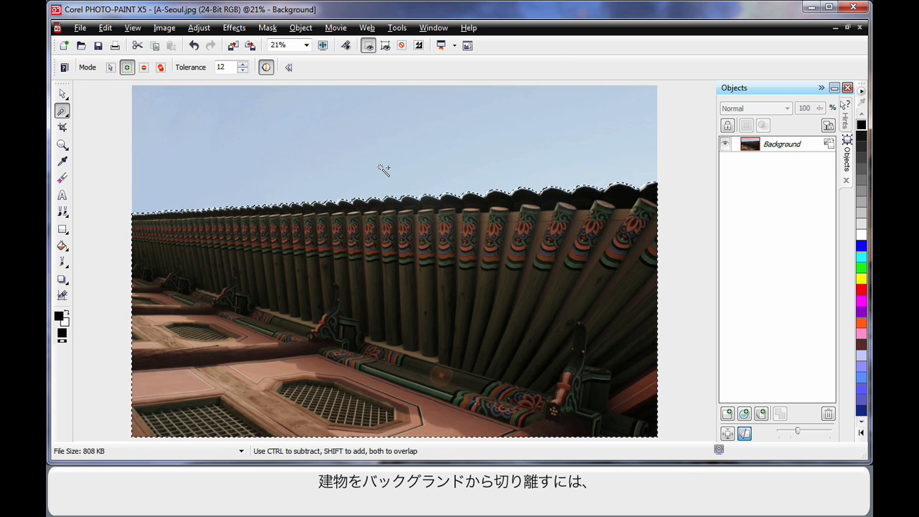
Cut the masked building into a new object, Object 1
{"action": "left_click", "coordinate": [303, 29]}
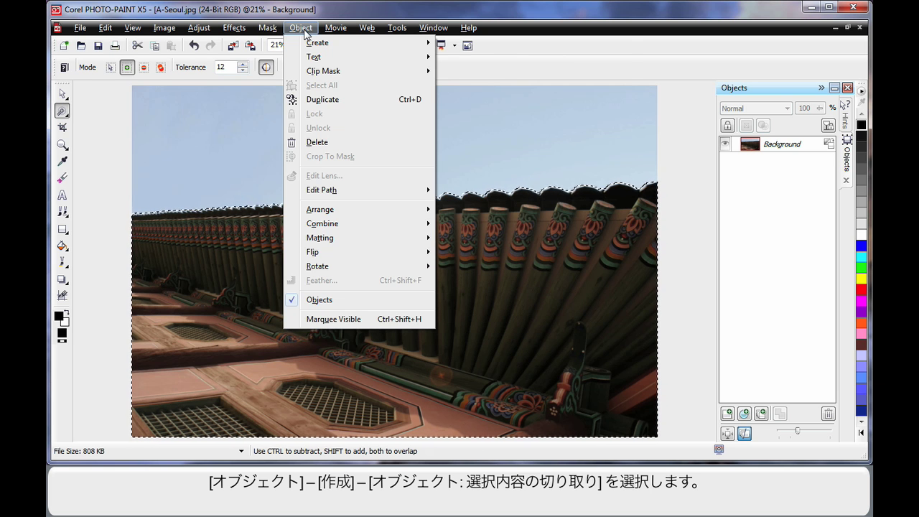
{"action": "mouse_move", "coordinate": [338, 43]}
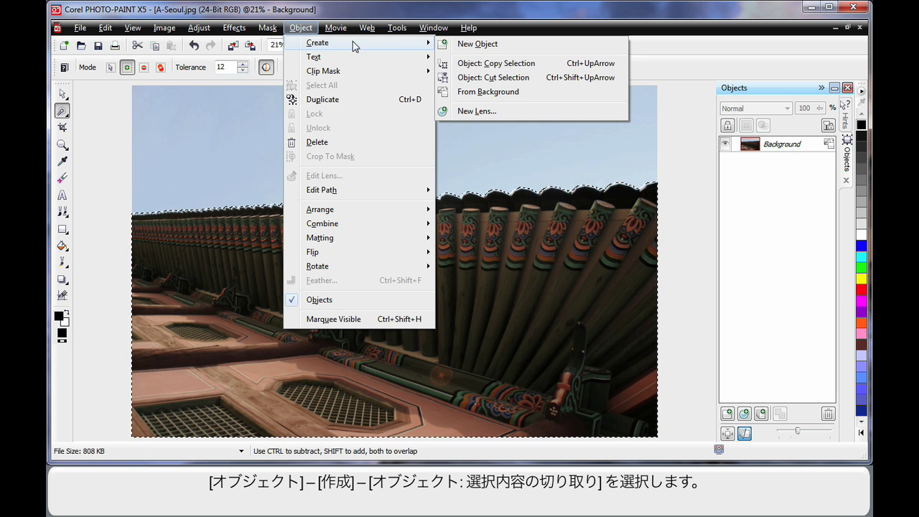
{"action": "left_click", "coordinate": [521, 79]}
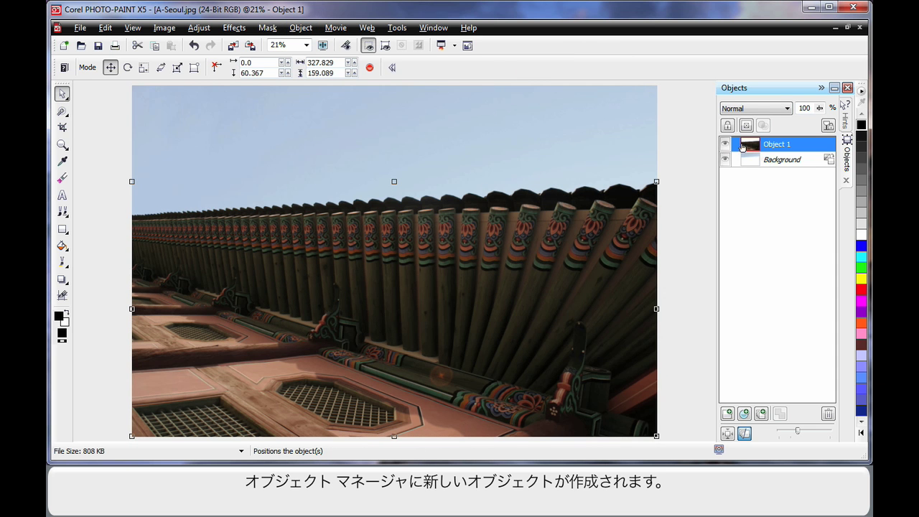
Enlarge the Objects docker thumbnails, toggle Thumbnail Extents Mode, and select the Background
{"action": "mouse_move", "coordinate": [744, 149]}
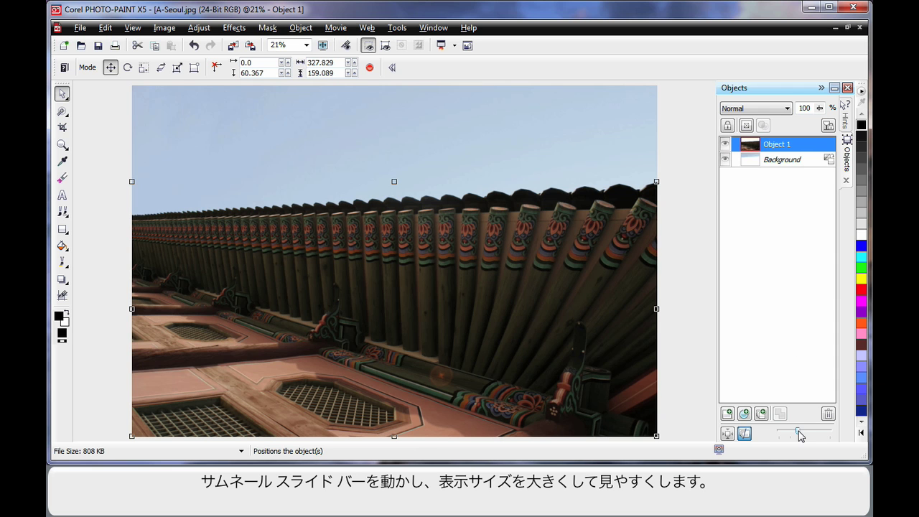
{"action": "left_click_drag", "start_coordinate": [799, 436], "coordinate": [835, 436]}
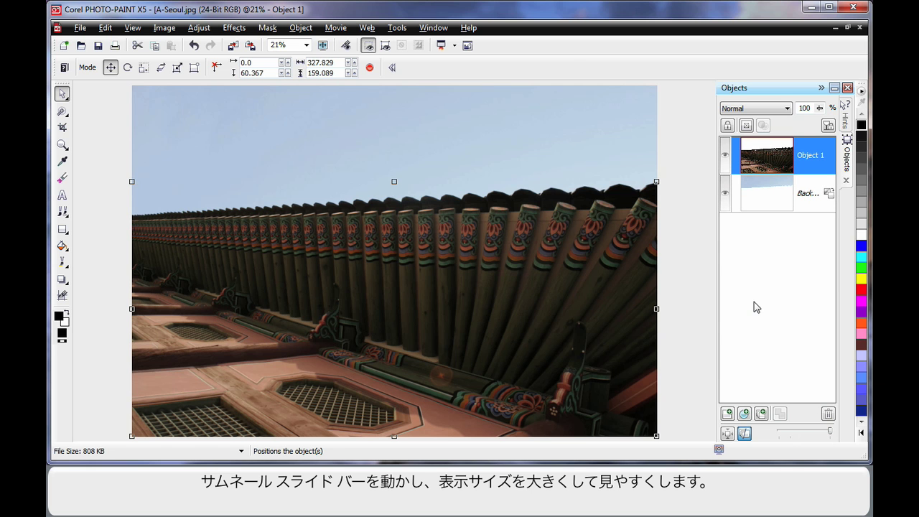
{"action": "left_click", "coordinate": [728, 434]}
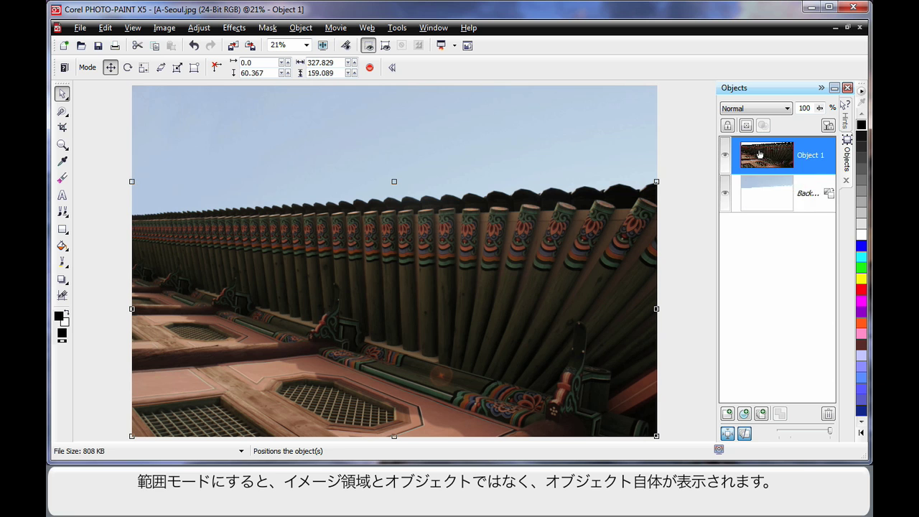
{"action": "left_click", "coordinate": [728, 434]}
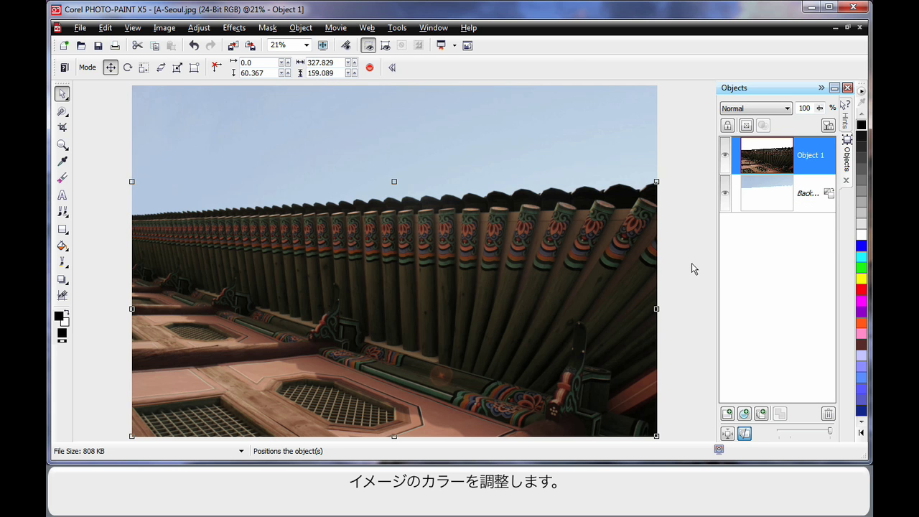
{"action": "left_click", "coordinate": [761, 198]}
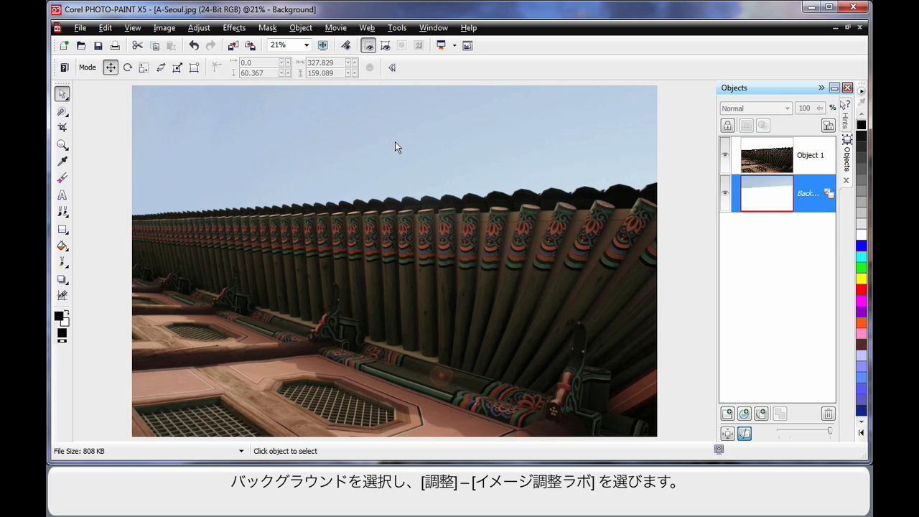
Give the Background Temperature 8,063, Tint 24, Saturation 21, Contrast -14, then select Object 1
{"action": "left_click", "coordinate": [199, 28]}
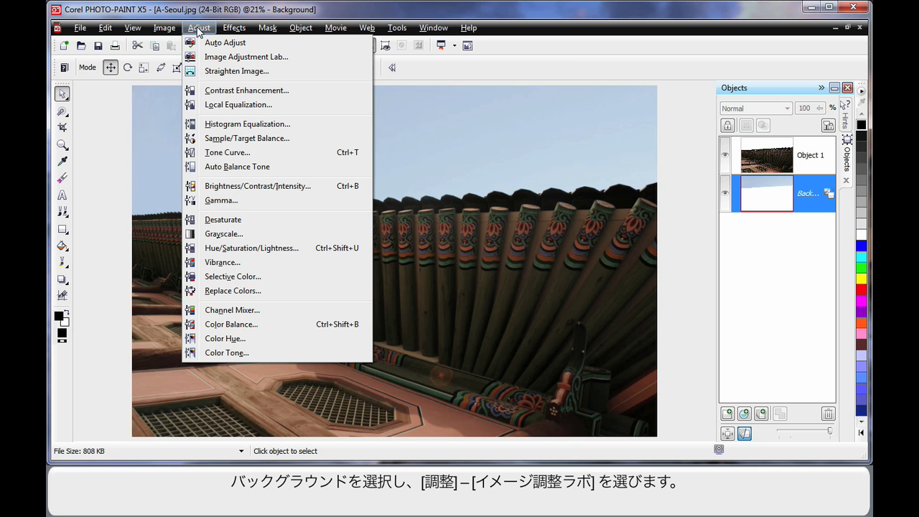
{"action": "left_click", "coordinate": [254, 58]}
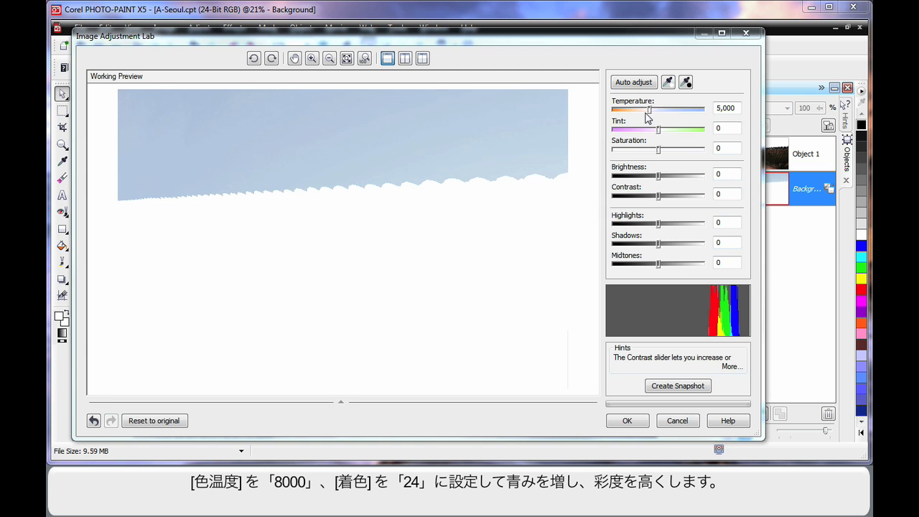
{"action": "left_click_drag", "start_coordinate": [649, 110], "coordinate": [669, 154]}
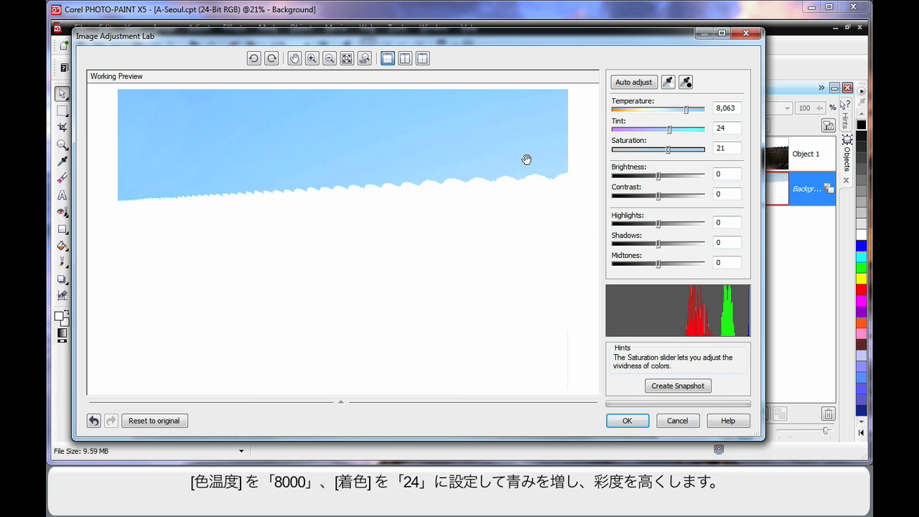
{"action": "left_click_drag", "start_coordinate": [659, 196], "coordinate": [651, 197]}
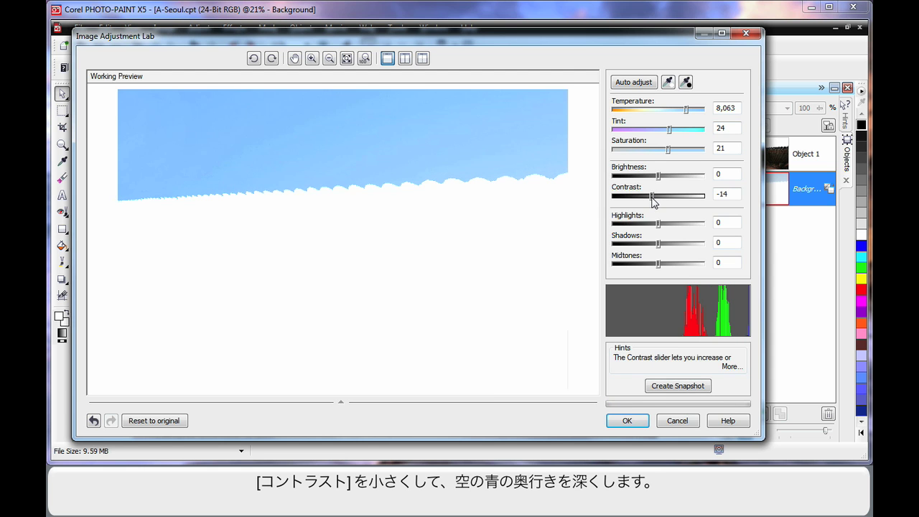
{"action": "left_click", "coordinate": [638, 422]}
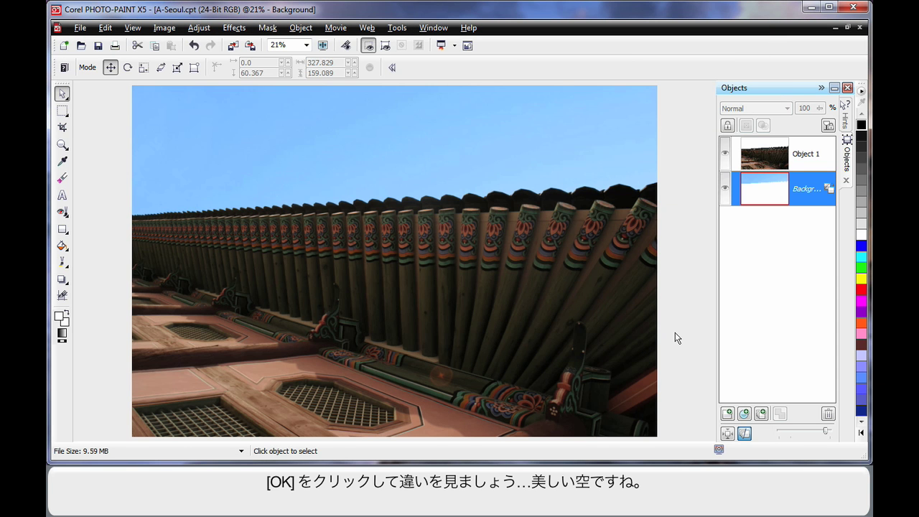
{"action": "left_click", "coordinate": [772, 159]}
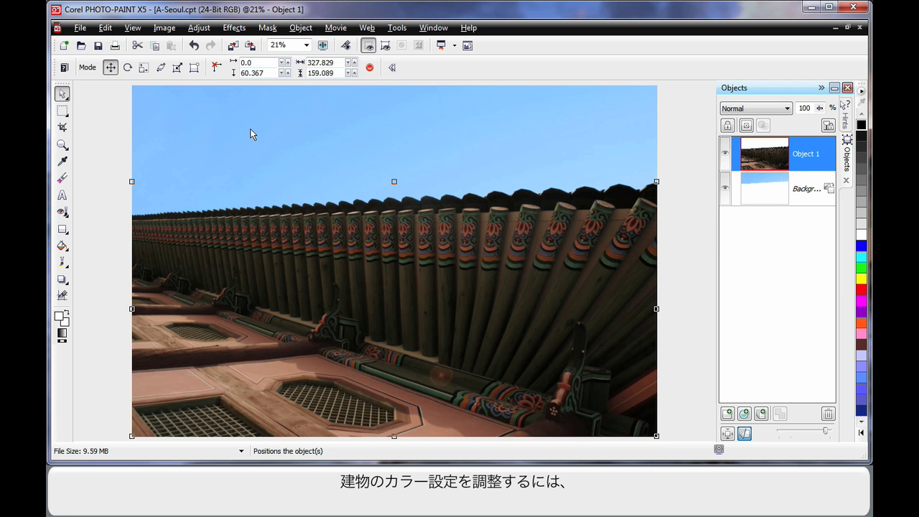
In Image Adjustment Lab, set the roof's Saturation 21, Contrast 20 and Midtones 14
{"action": "left_click", "coordinate": [199, 28]}
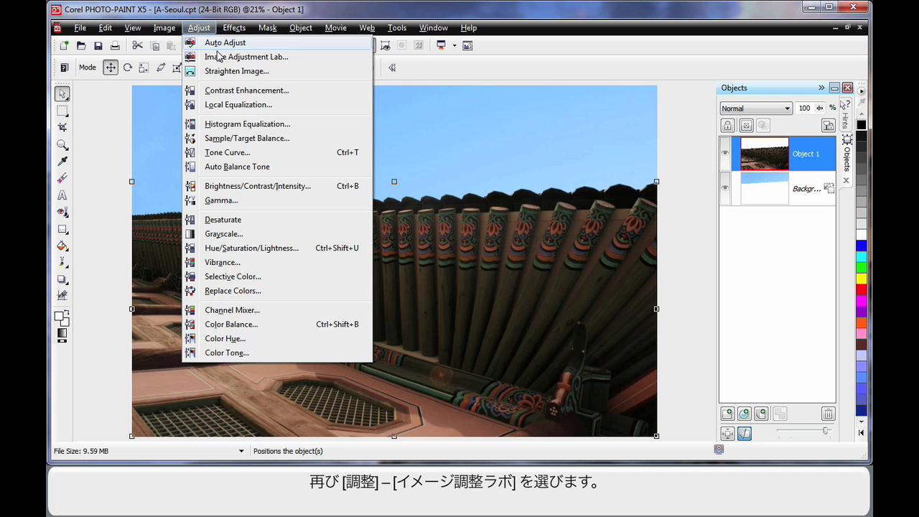
{"action": "left_click", "coordinate": [244, 57]}
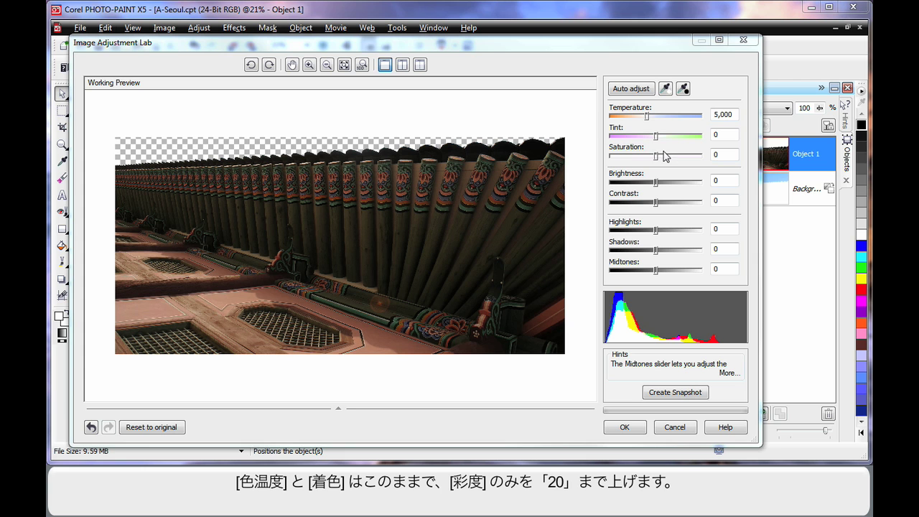
{"action": "left_click_drag", "start_coordinate": [658, 161], "coordinate": [667, 161]}
{"action": "left_click_drag", "start_coordinate": [656, 204], "coordinate": [665, 209]}
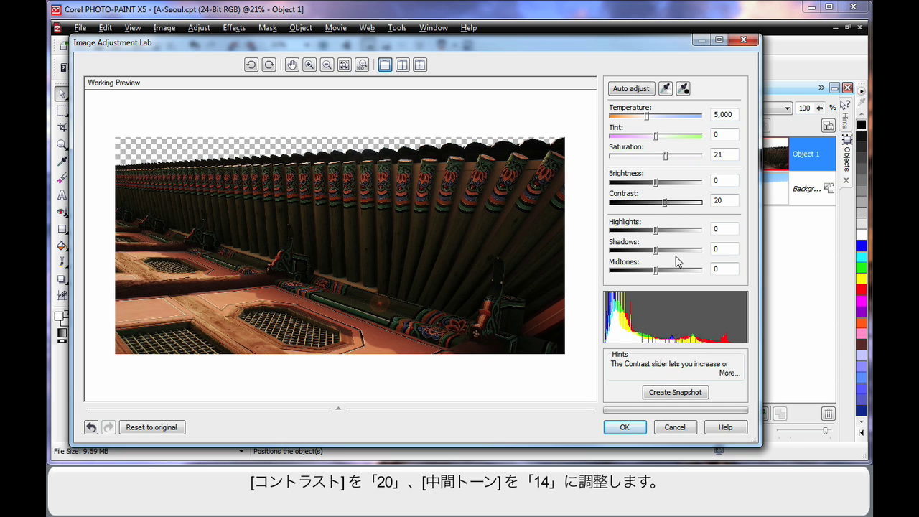
{"action": "left_click_drag", "start_coordinate": [657, 274], "coordinate": [663, 273]}
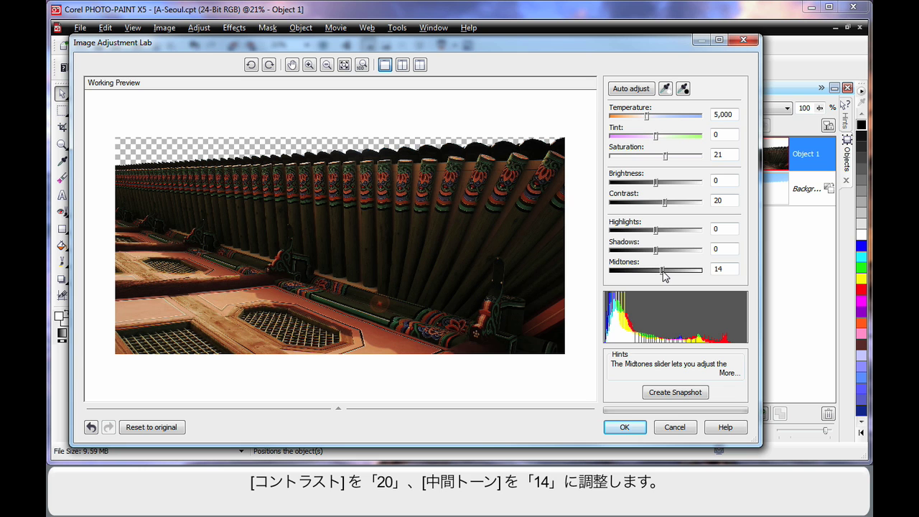
Take a snapshot and compare it with the original before restoring the adjusted settings
{"action": "left_click", "coordinate": [678, 393]}
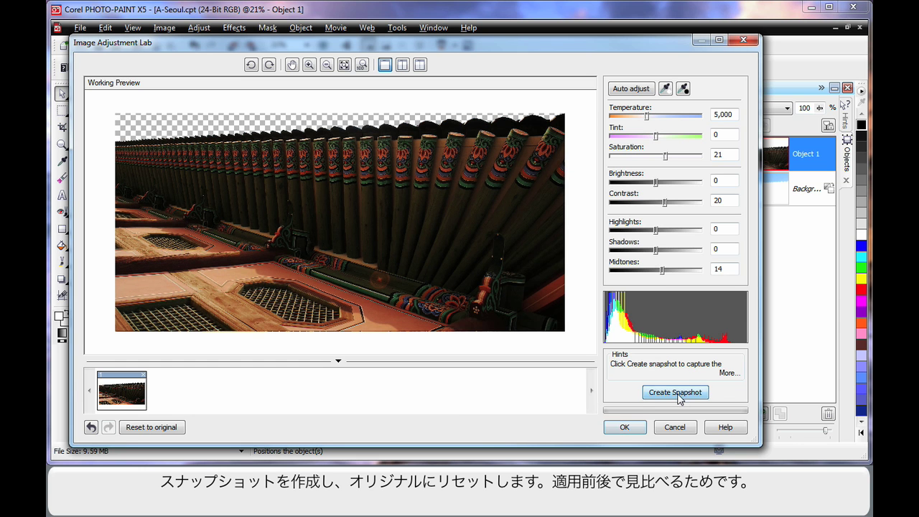
{"action": "left_click", "coordinate": [165, 429]}
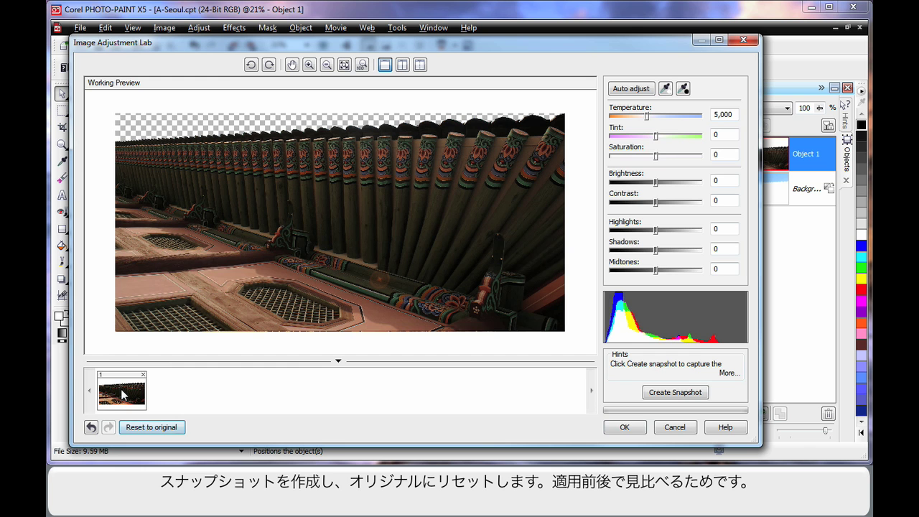
{"action": "left_click", "coordinate": [153, 427]}
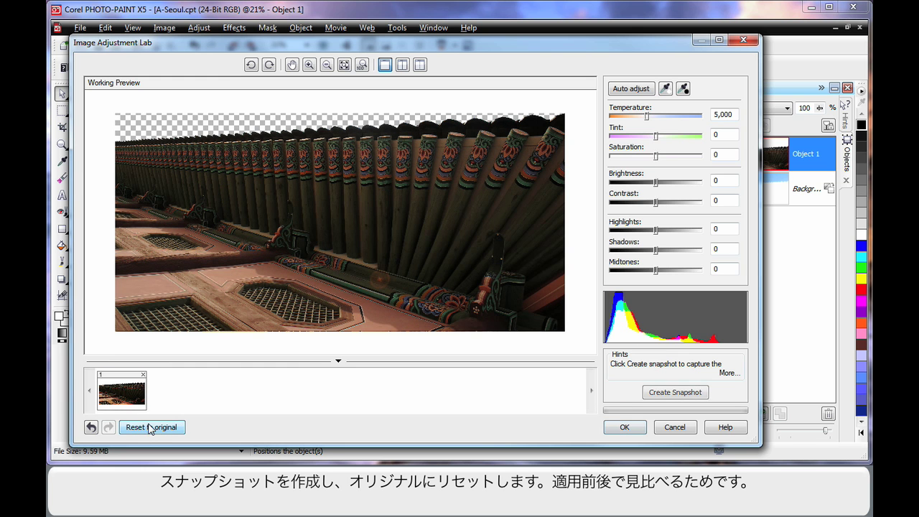
{"action": "left_click", "coordinate": [130, 399]}
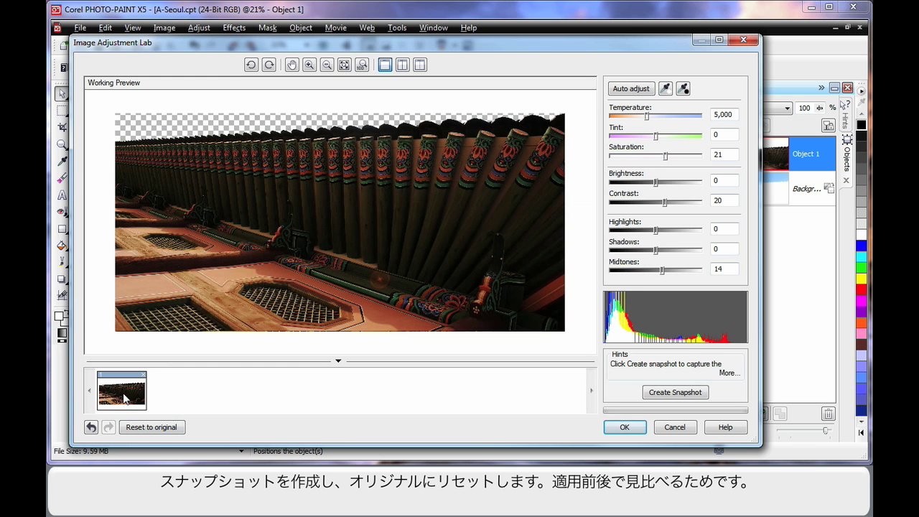
{"action": "left_click", "coordinate": [147, 429]}
{"action": "left_click", "coordinate": [127, 397]}
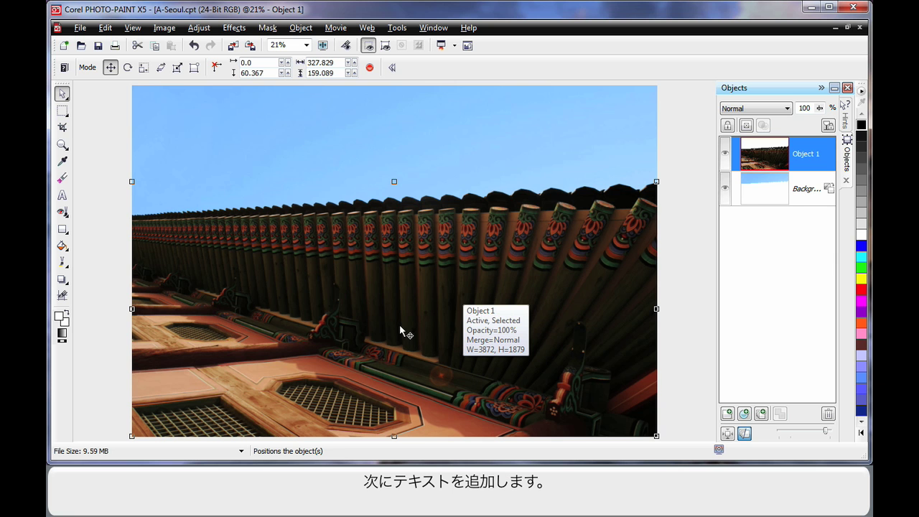
Type 'Seoul' in 300 pt Arial across the sky and colour it white
{"action": "left_click", "coordinate": [63, 197]}
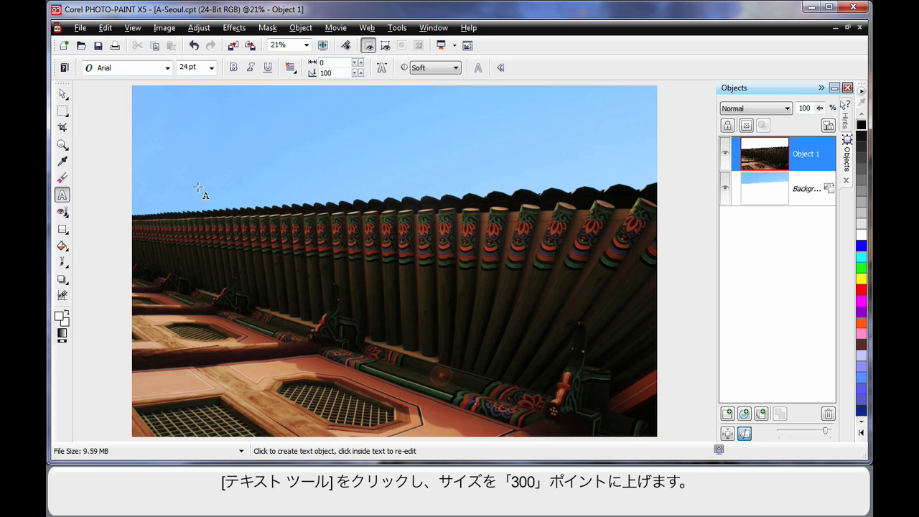
{"action": "left_click", "coordinate": [202, 67]}
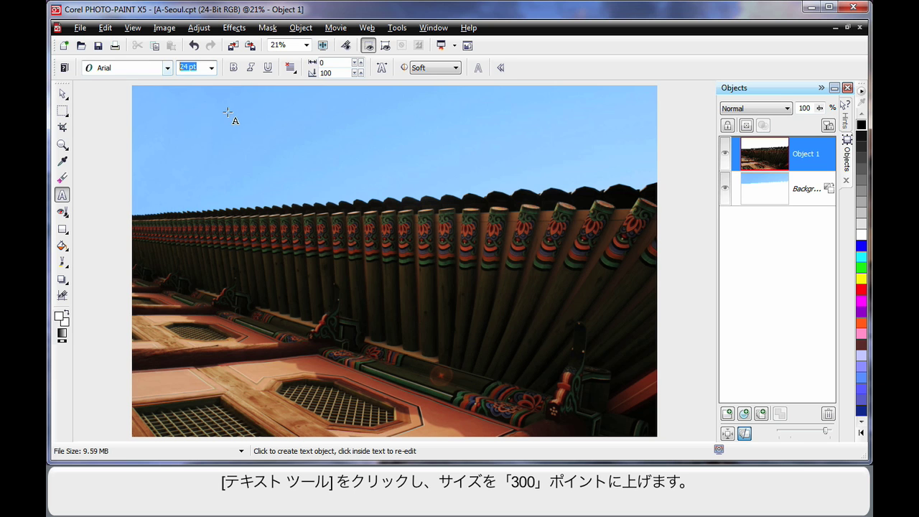
{"action": "type", "text": "300"}
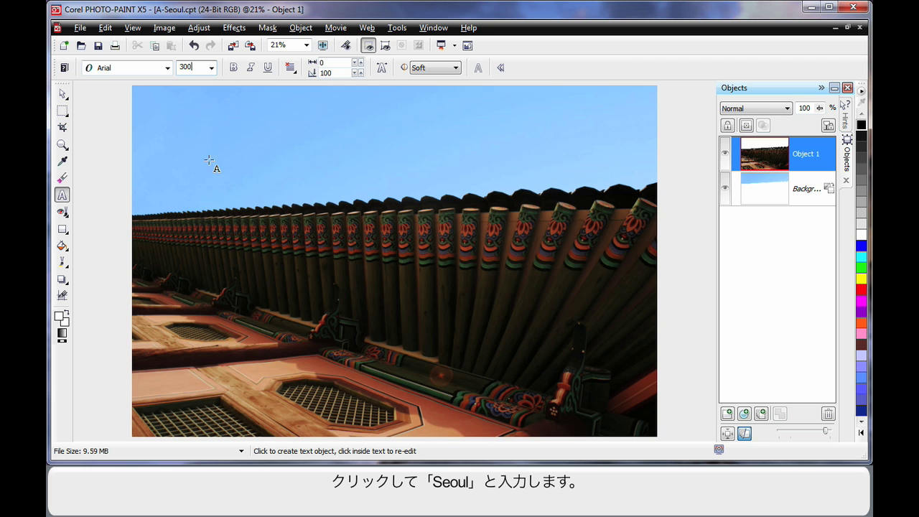
{"action": "left_click", "coordinate": [170, 199]}
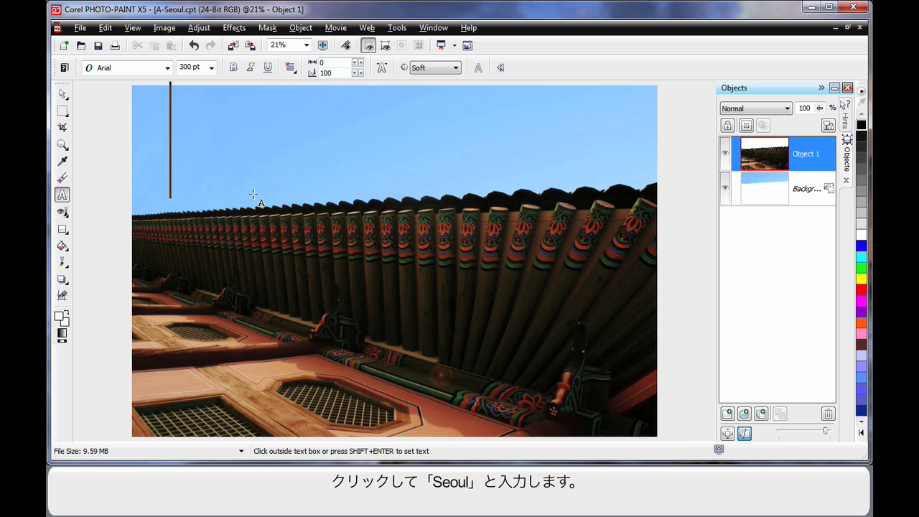
{"action": "type", "text": "Seo"}
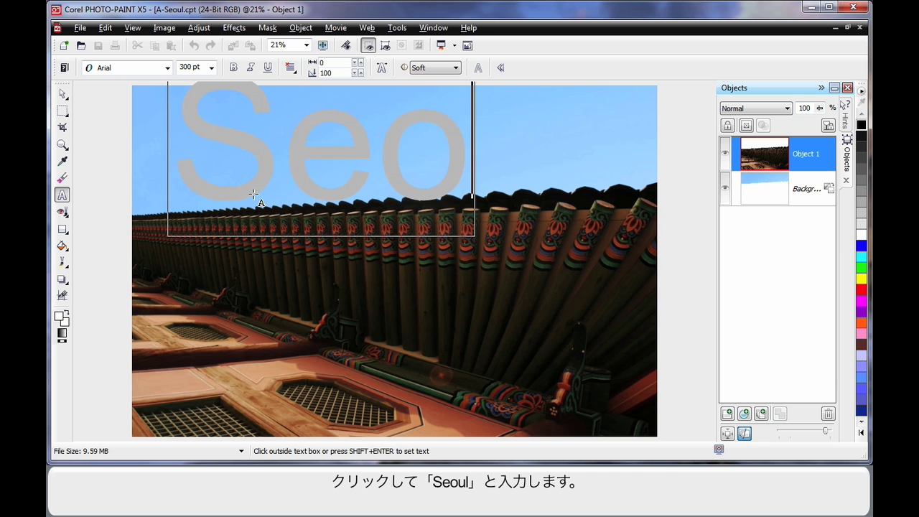
{"action": "type", "text": "ul"}
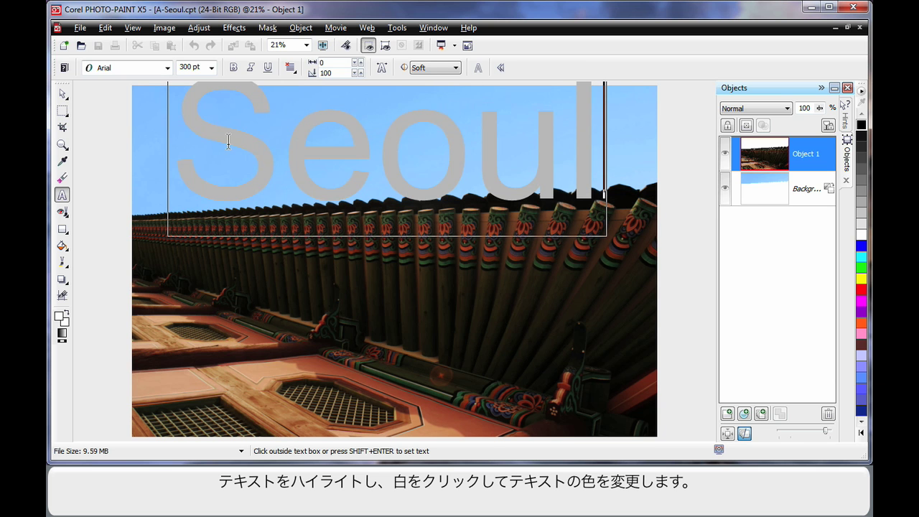
{"action": "left_click_drag", "start_coordinate": [182, 126], "coordinate": [608, 151]}
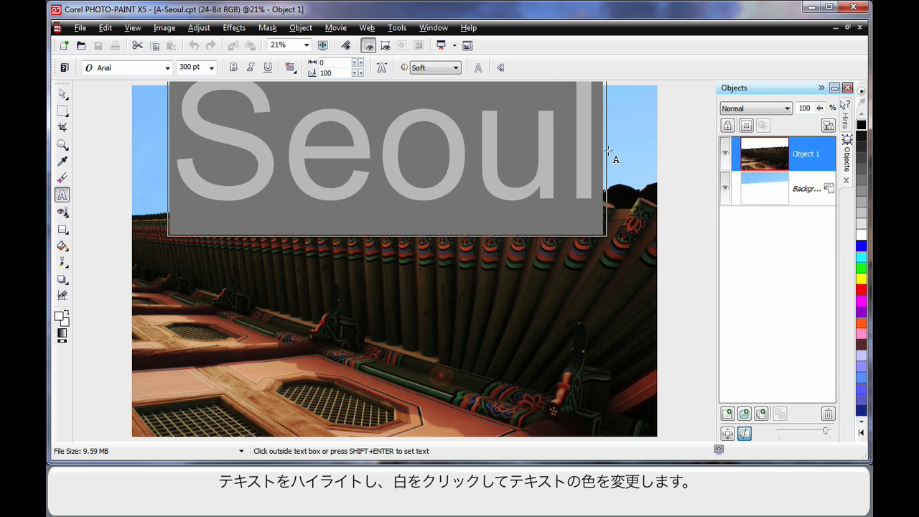
{"action": "left_click", "coordinate": [861, 237]}
Move the Seoul text top-left and scale it across the full photo width, applying the resize
{"action": "left_click", "coordinate": [63, 96]}
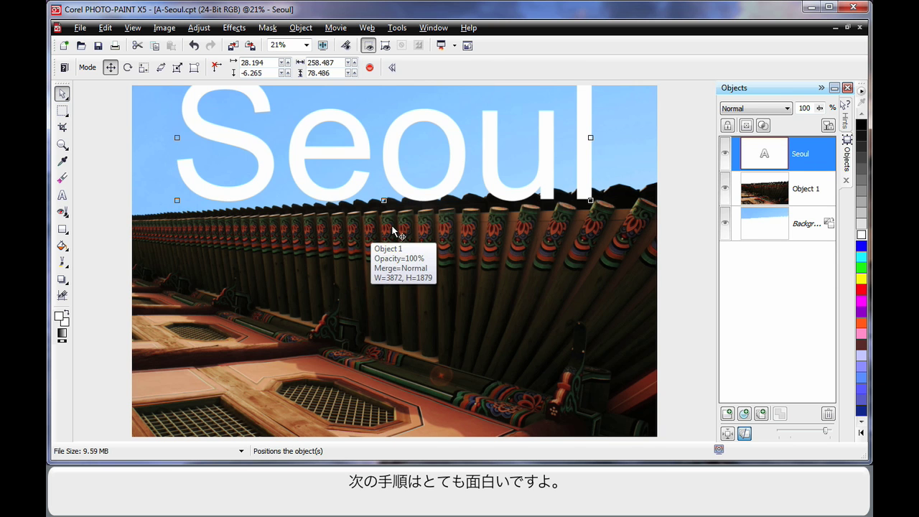
{"action": "left_click_drag", "start_coordinate": [456, 180], "coordinate": [410, 185]}
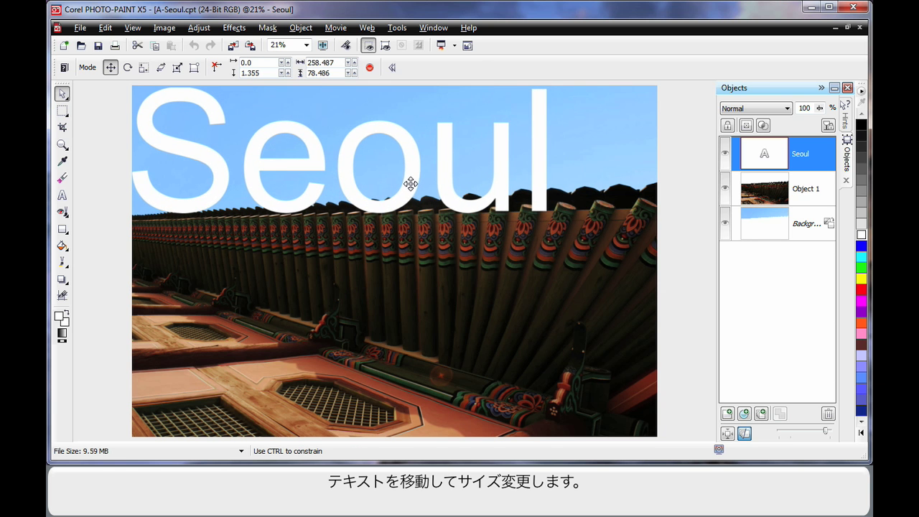
{"action": "left_click_drag", "start_coordinate": [549, 214], "coordinate": [654, 248]}
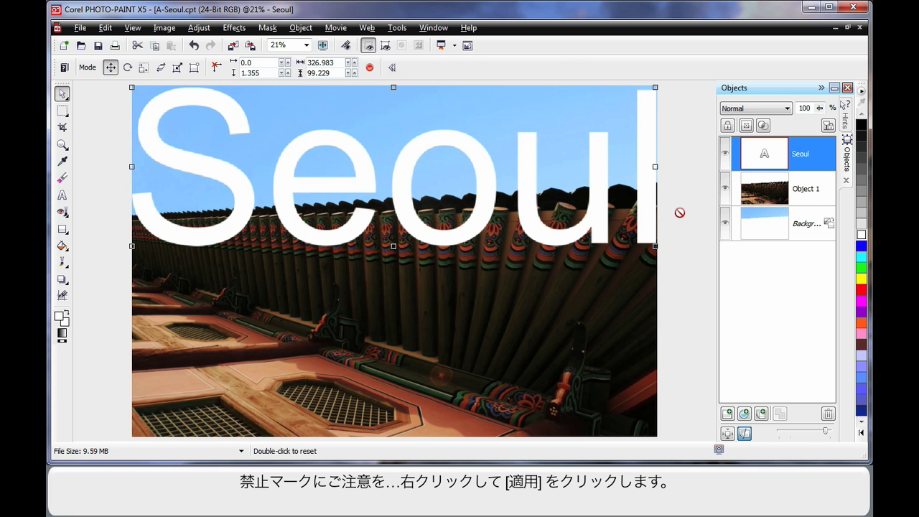
{"action": "right_click", "coordinate": [601, 202]}
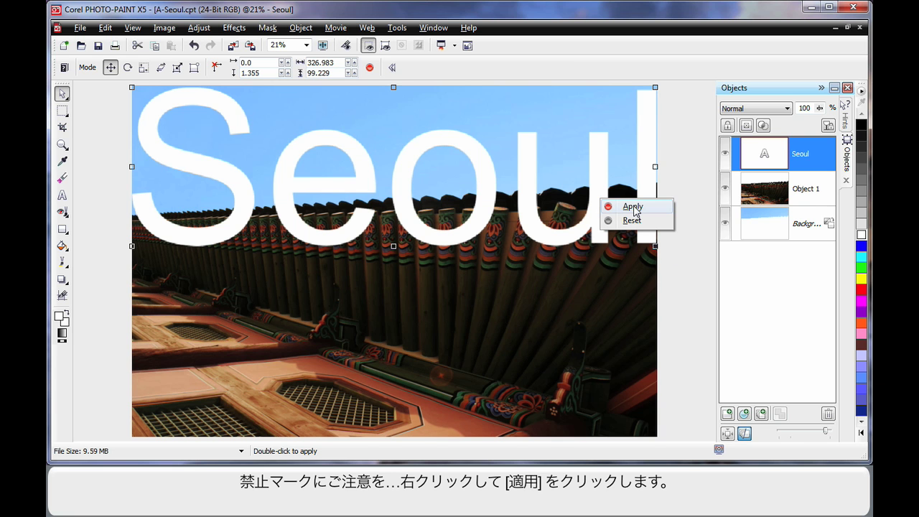
{"action": "left_click", "coordinate": [633, 207]}
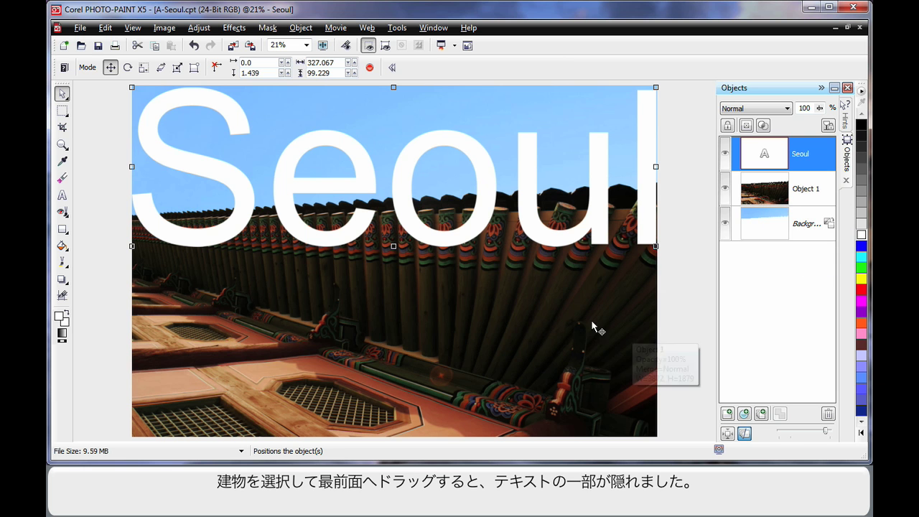
Drag Object 1 above the Seoul object in the Objects docker, then select the Seoul text
{"action": "left_click", "coordinate": [767, 195]}
{"action": "left_click_drag", "start_coordinate": [768, 195], "coordinate": [765, 147]}
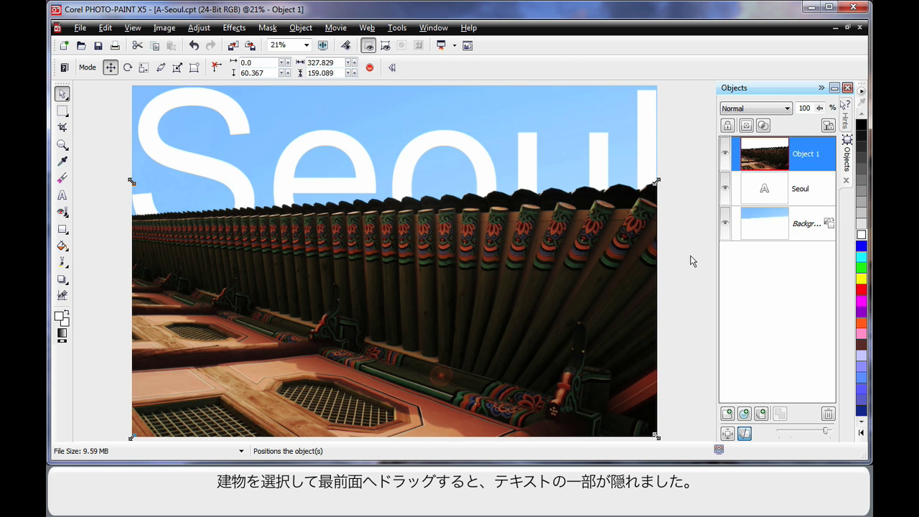
{"action": "left_click", "coordinate": [230, 118]}
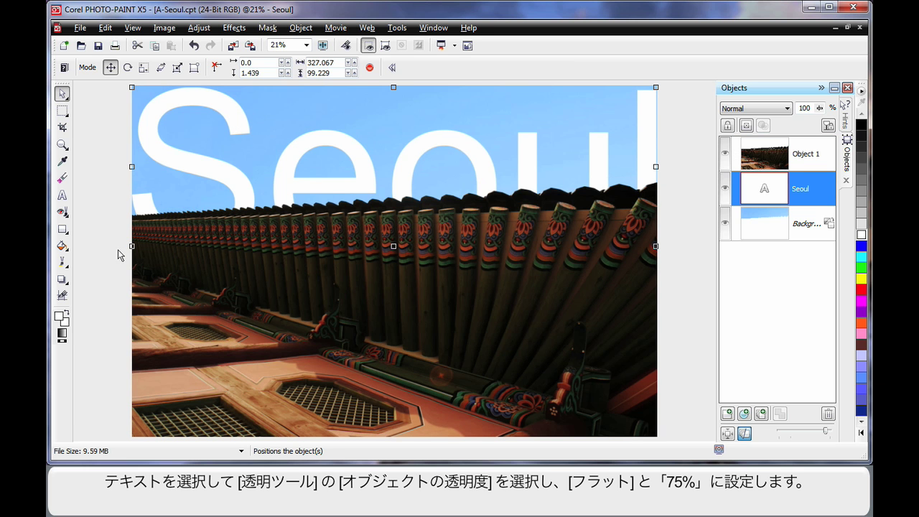
Switch to whole-object transparency with the Flat transparency type on the Seoul text
{"action": "left_click", "coordinate": [67, 287]}
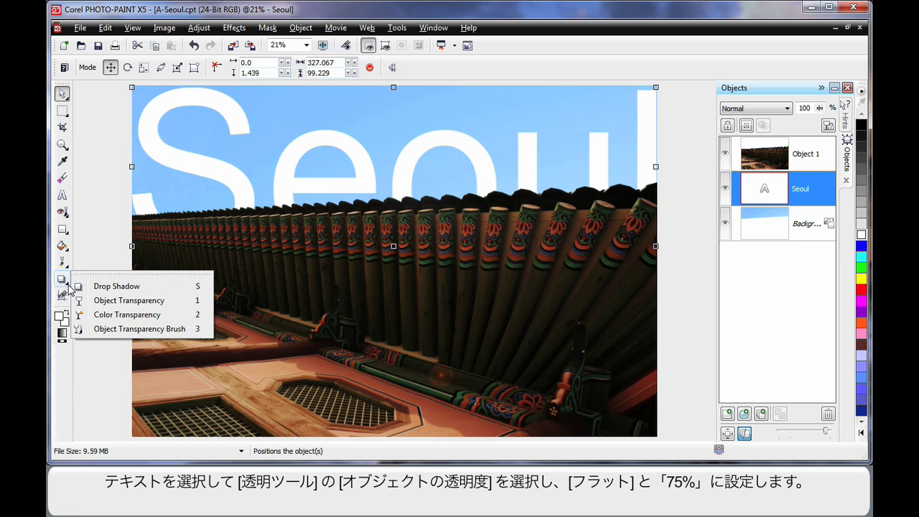
{"action": "left_click", "coordinate": [152, 300]}
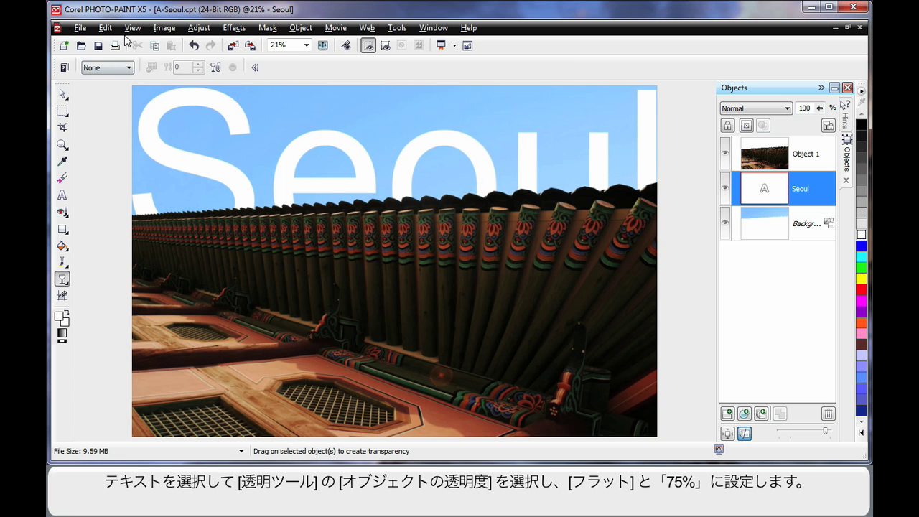
{"action": "left_click", "coordinate": [128, 67]}
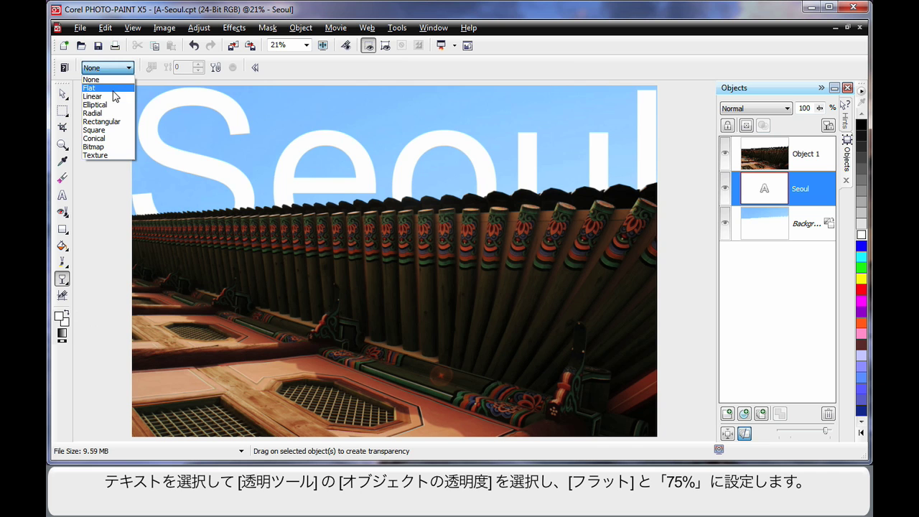
{"action": "left_click", "coordinate": [113, 88]}
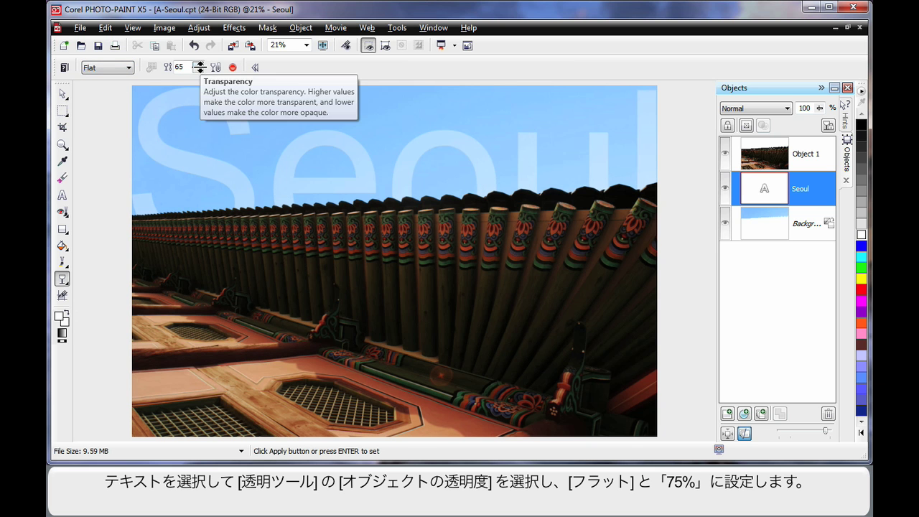
Set the Seoul text's flat transparency to 75 and confirm it
{"action": "left_click", "coordinate": [199, 64]}
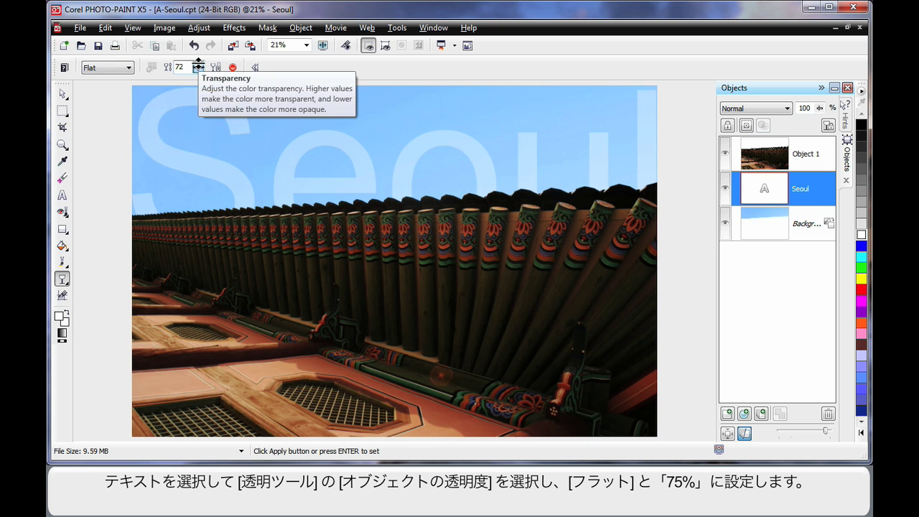
{"action": "left_click", "coordinate": [199, 63]}
{"action": "left_click", "coordinate": [199, 63]}
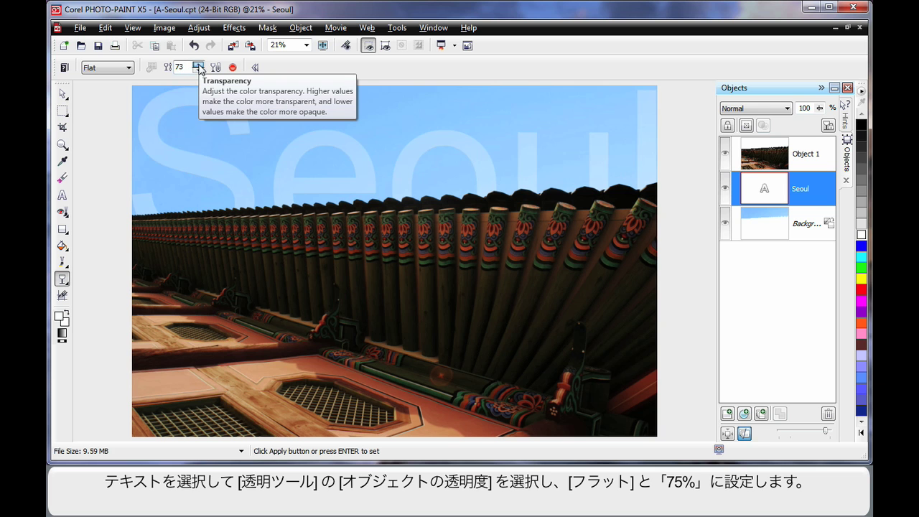
{"action": "left_click", "coordinate": [199, 63]}
{"action": "double_click", "coordinate": [199, 63]}
{"action": "left_click", "coordinate": [199, 65]}
{"action": "left_click", "coordinate": [199, 66]}
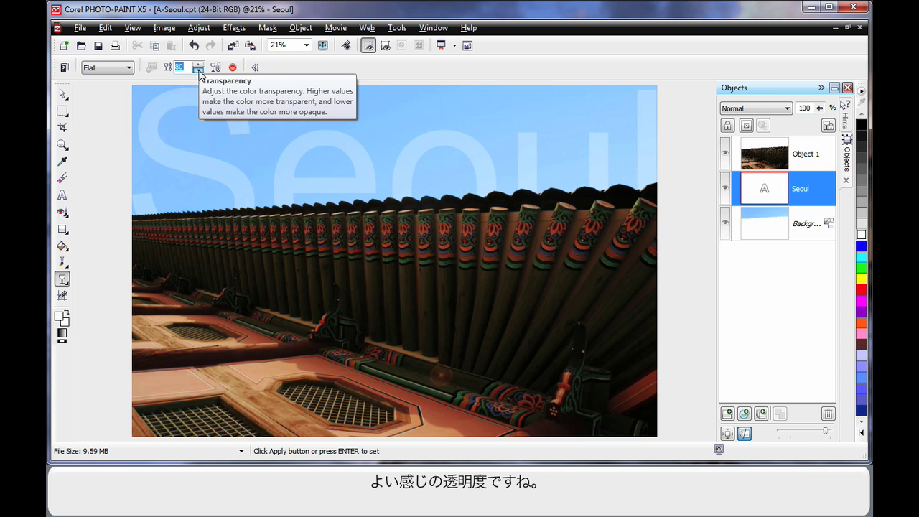
{"action": "left_click", "coordinate": [198, 70]}
{"action": "scroll", "coordinate": [188, 66], "scroll_direction": "down", "scroll_amount": 1}
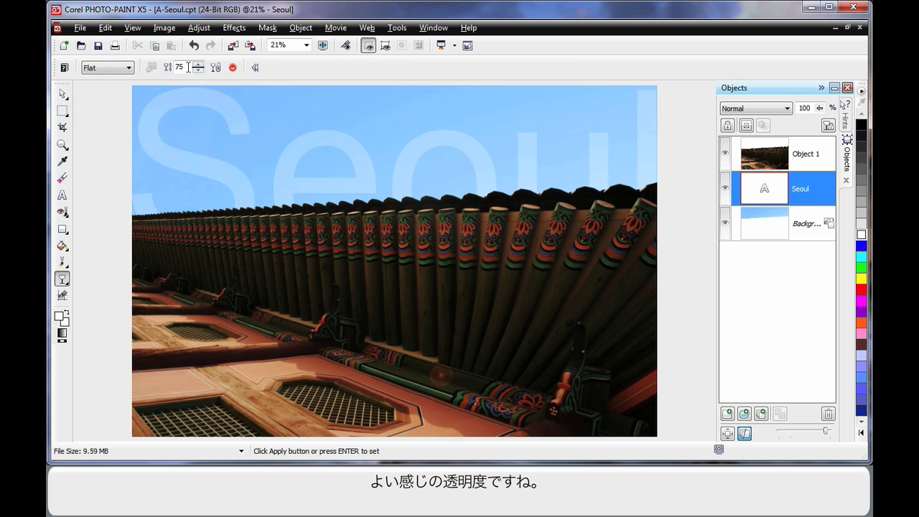
{"action": "key", "text": "Return"}
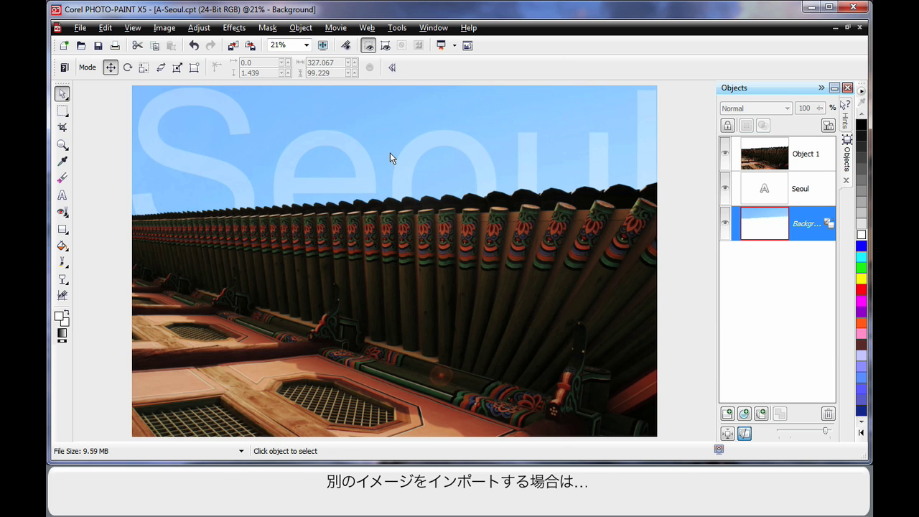
Import the bird image F43014.cpt and place it in the sky above the roof
{"action": "left_click", "coordinate": [233, 47]}
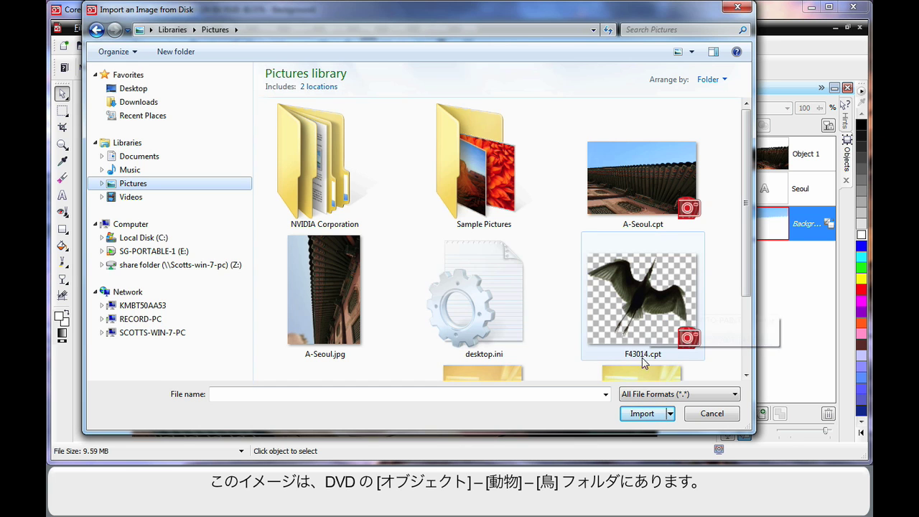
{"action": "double_click", "coordinate": [637, 295]}
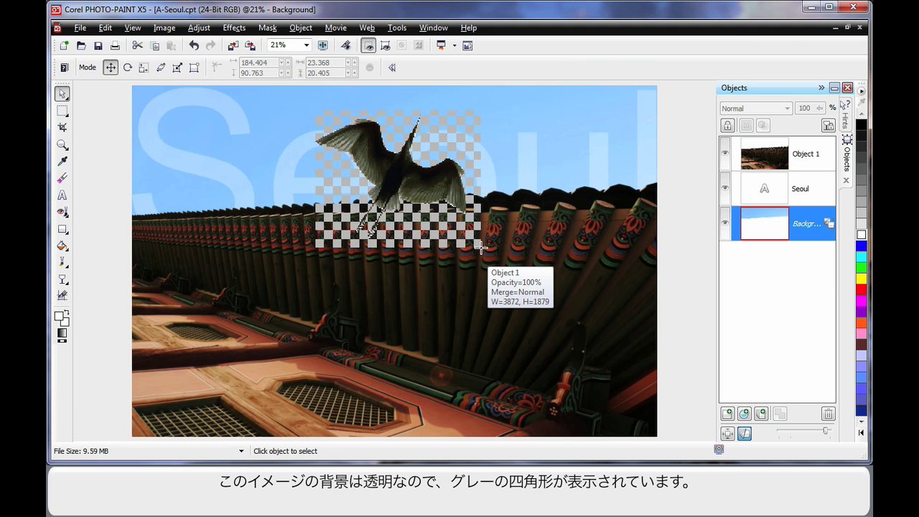
{"action": "left_click_drag", "start_coordinate": [482, 247], "coordinate": [381, 219]}
{"action": "left_click_drag", "start_coordinate": [381, 152], "coordinate": [458, 212]}
{"action": "left_click_drag", "start_coordinate": [424, 184], "coordinate": [397, 158]}
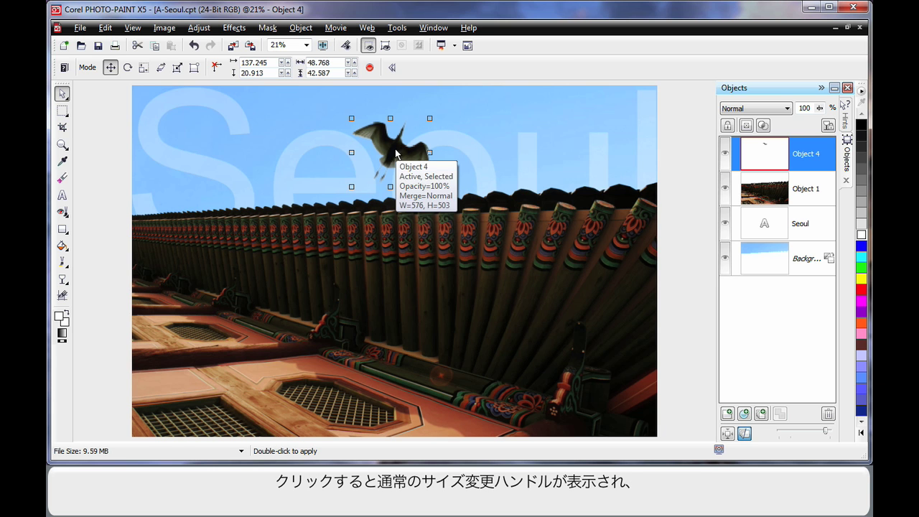
Try rotating and distorting the bird, then discard those trial transforms with Escape
{"action": "left_click", "coordinate": [392, 155]}
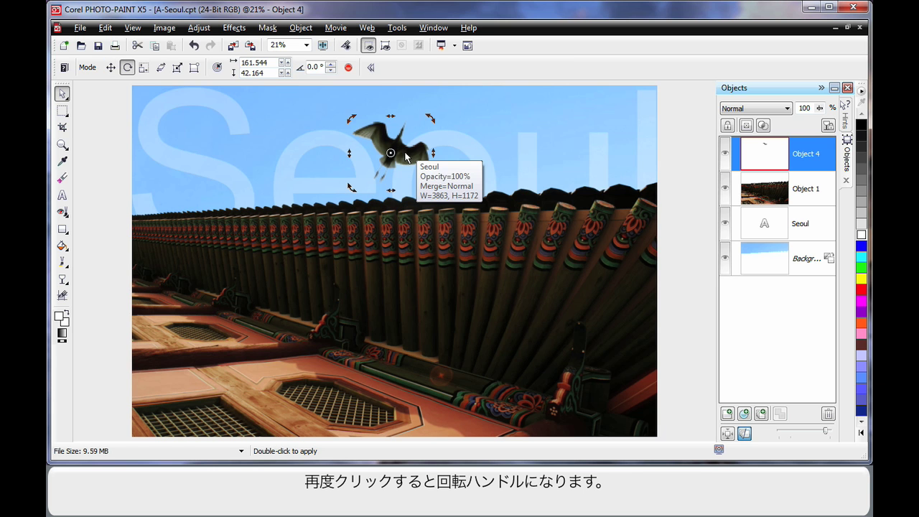
{"action": "left_click_drag", "start_coordinate": [431, 117], "coordinate": [428, 188]}
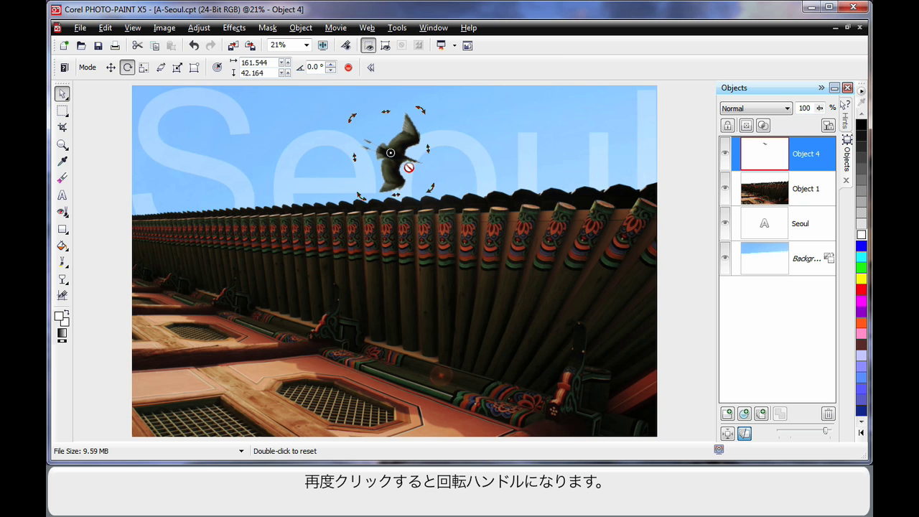
{"action": "mouse_move", "coordinate": [390, 164]}
{"action": "left_mouse_down"}
{"action": "mouse_move", "coordinate": [382, 151]}
{"action": "mouse_move", "coordinate": [384, 160]}
{"action": "left_mouse_up"}
{"action": "left_click", "coordinate": [385, 158]}
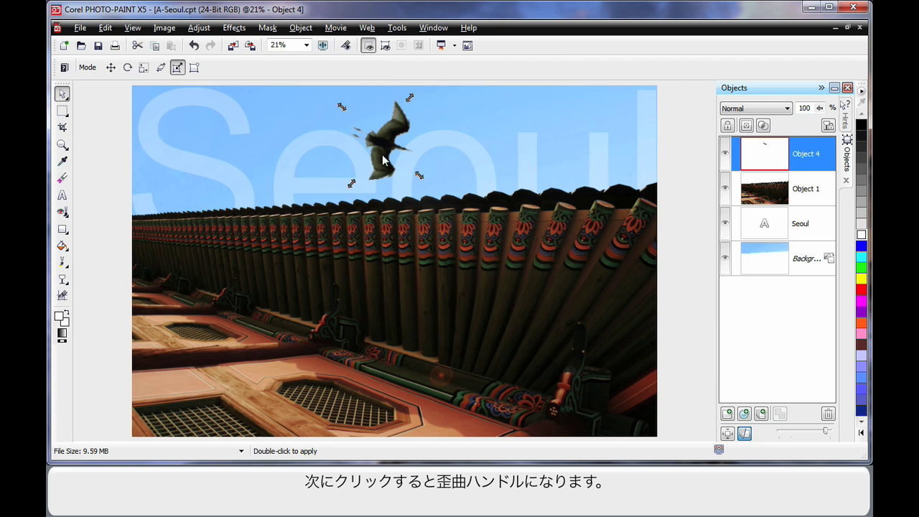
{"action": "left_click_drag", "start_coordinate": [422, 178], "coordinate": [436, 151]}
{"action": "left_click", "coordinate": [441, 175]}
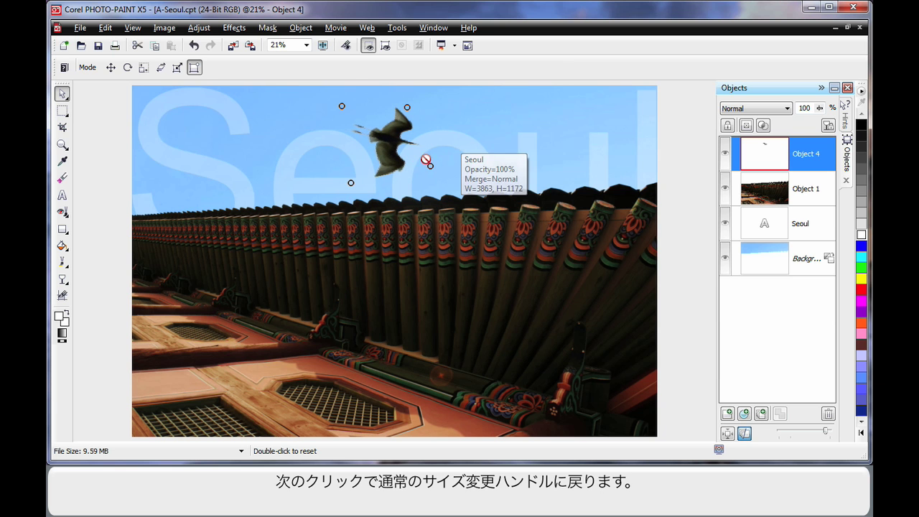
{"action": "left_click", "coordinate": [383, 149]}
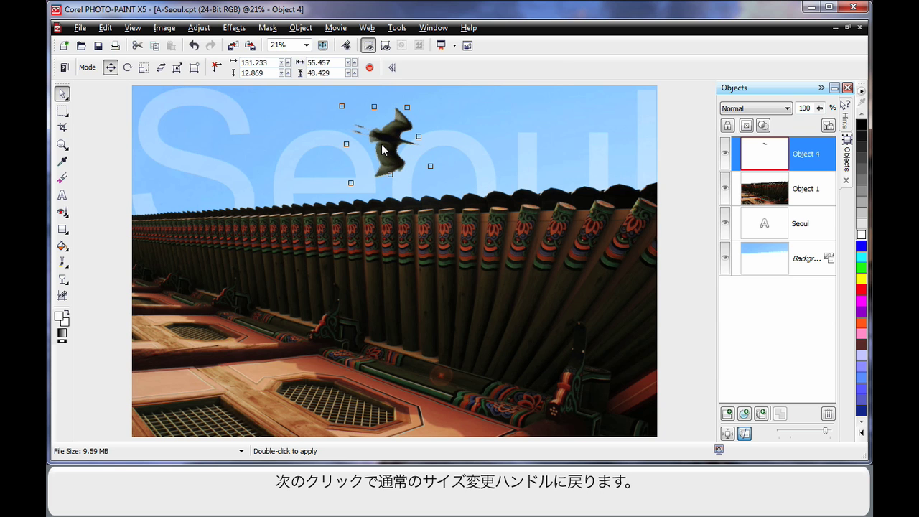
{"action": "key", "text": "Escape"}
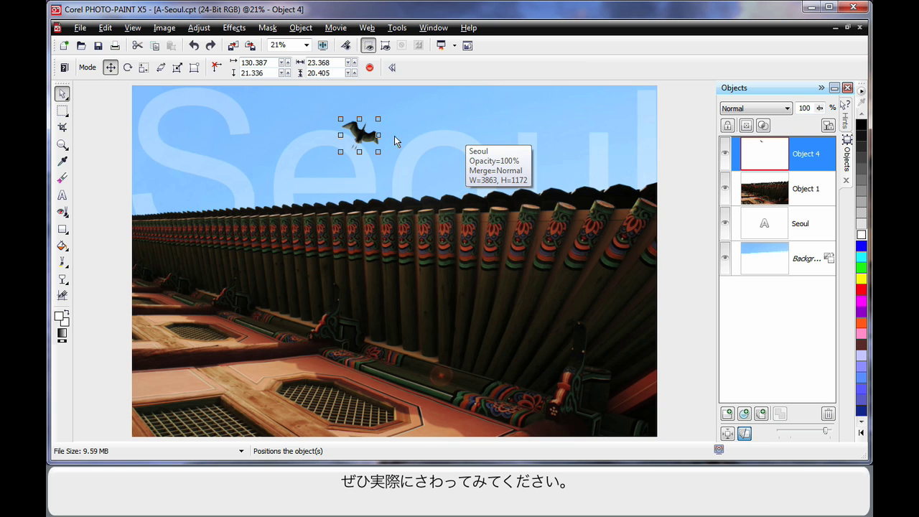
Tilt the bird as if flying, enlarge it to about 40.8 × 47.8, and apply
{"action": "left_click", "coordinate": [369, 133]}
{"action": "left_click_drag", "start_coordinate": [381, 119], "coordinate": [390, 171]}
{"action": "left_click_drag", "start_coordinate": [369, 126], "coordinate": [388, 149]}
{"action": "left_click", "coordinate": [396, 161]}
{"action": "double_click", "coordinate": [395, 161]}
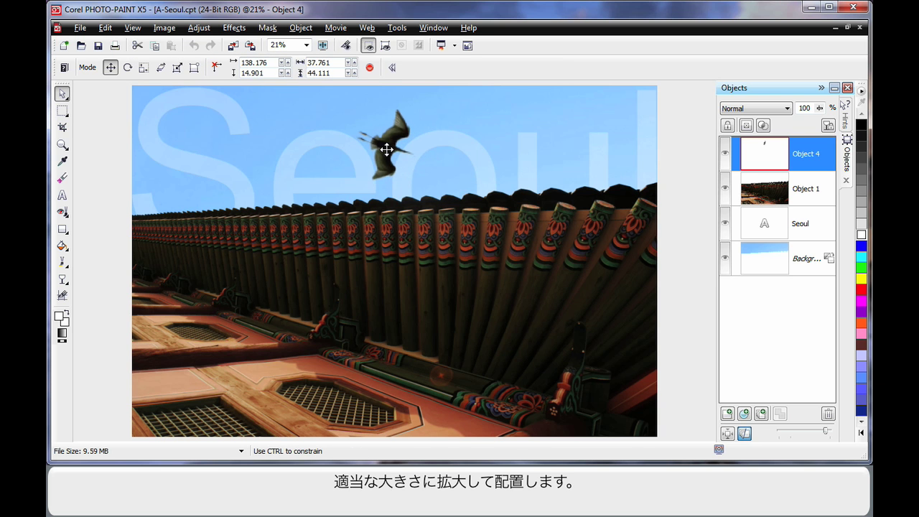
{"action": "left_click_drag", "start_coordinate": [410, 179], "coordinate": [419, 186]}
{"action": "left_click_drag", "start_coordinate": [385, 155], "coordinate": [384, 149]}
{"action": "right_click", "coordinate": [385, 150]}
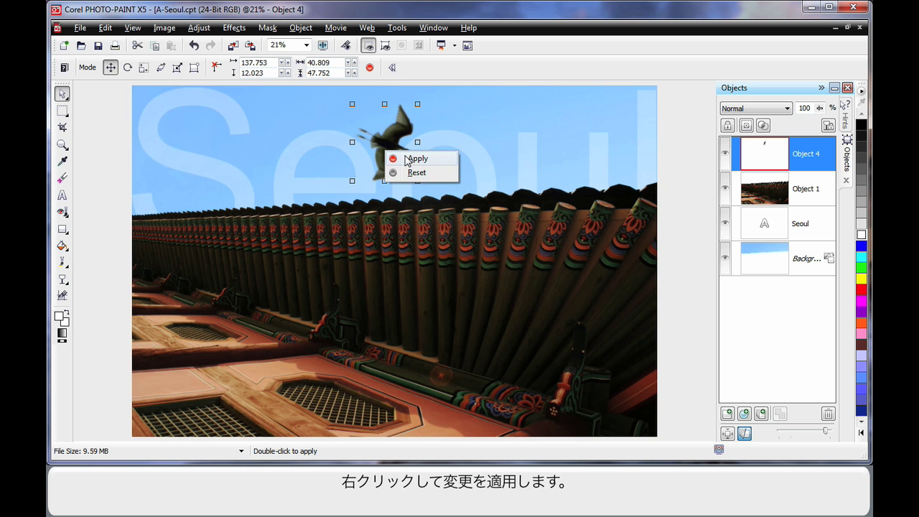
{"action": "left_click", "coordinate": [418, 158]}
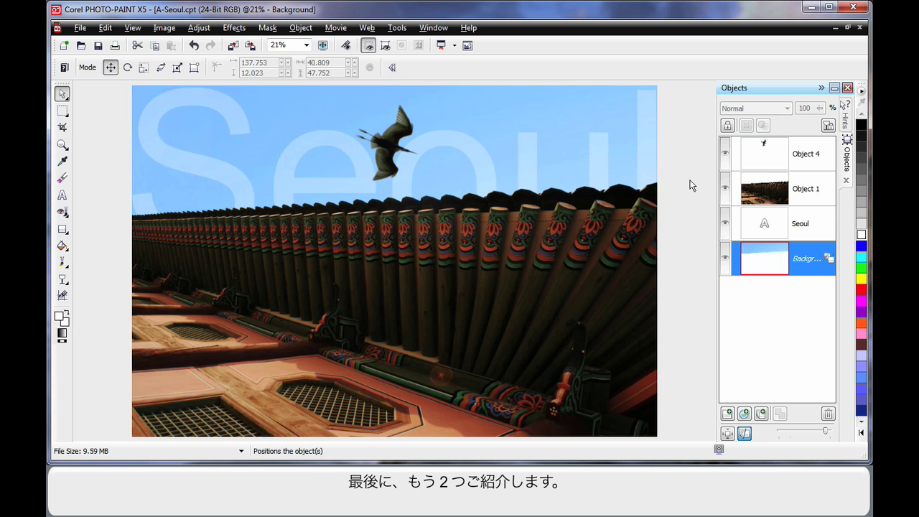
Group Object 4 (the bird) with Object 1 (the palace roof) in the Objects docker
{"action": "left_click", "coordinate": [781, 152]}
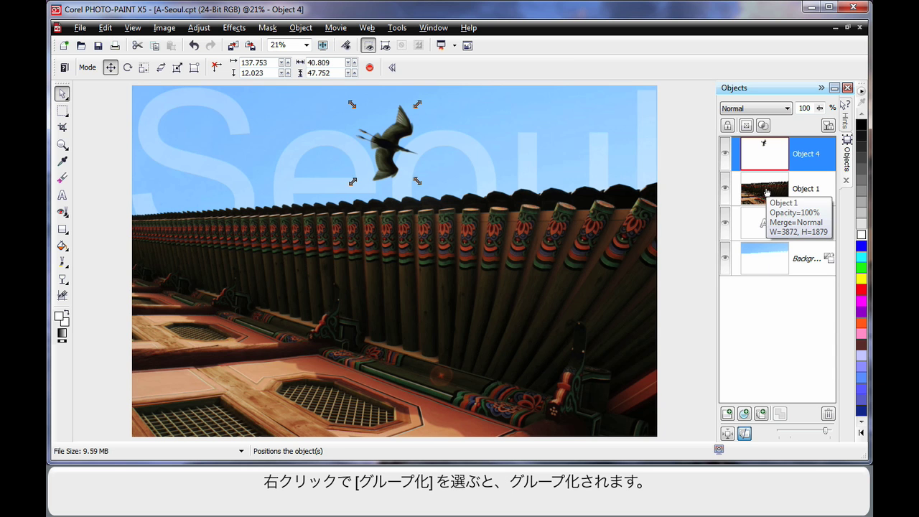
{"action": "left_click", "coordinate": [767, 192], "text": "ctrl"}
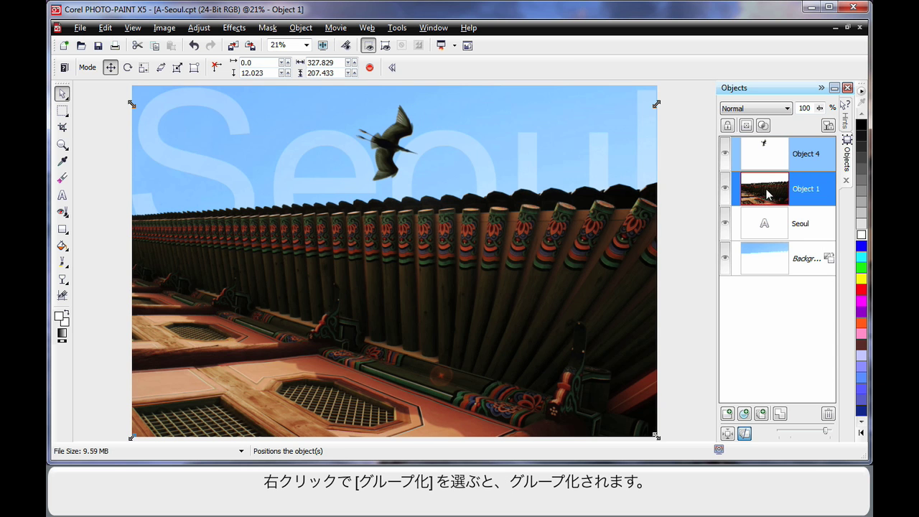
{"action": "right_click", "coordinate": [767, 191]}
{"action": "left_click", "coordinate": [764, 297]}
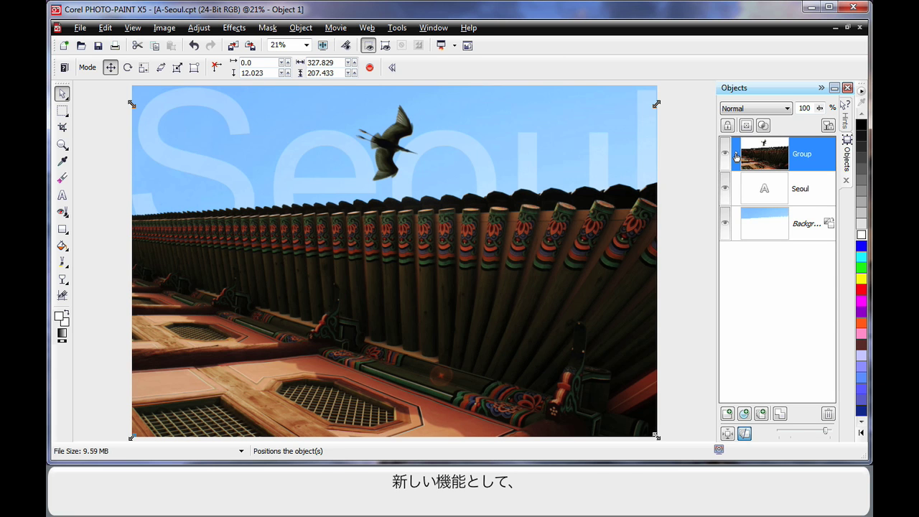
{"action": "left_click", "coordinate": [736, 156]}
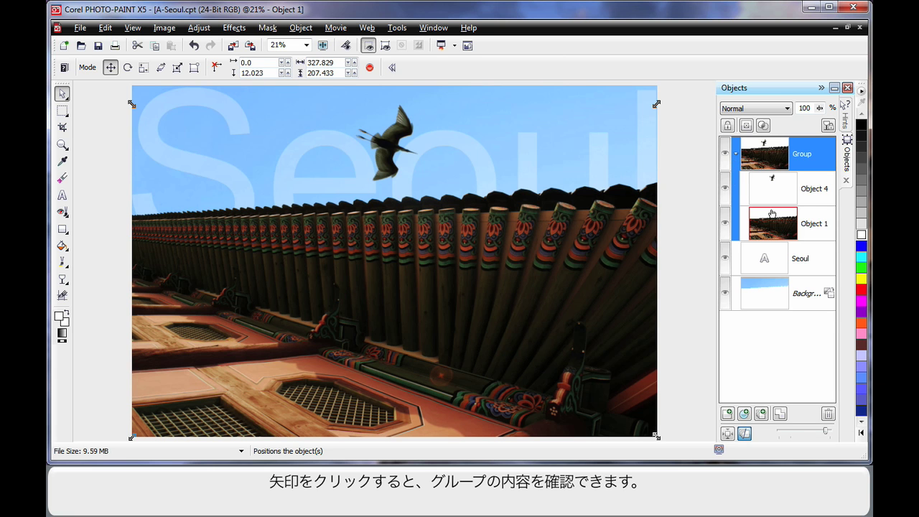
{"action": "left_click", "coordinate": [736, 153]}
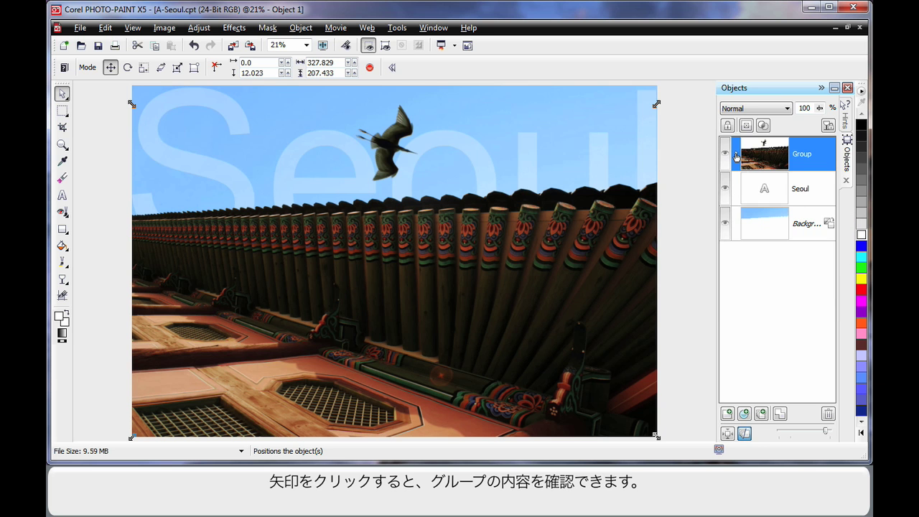
{"action": "left_click", "coordinate": [685, 221]}
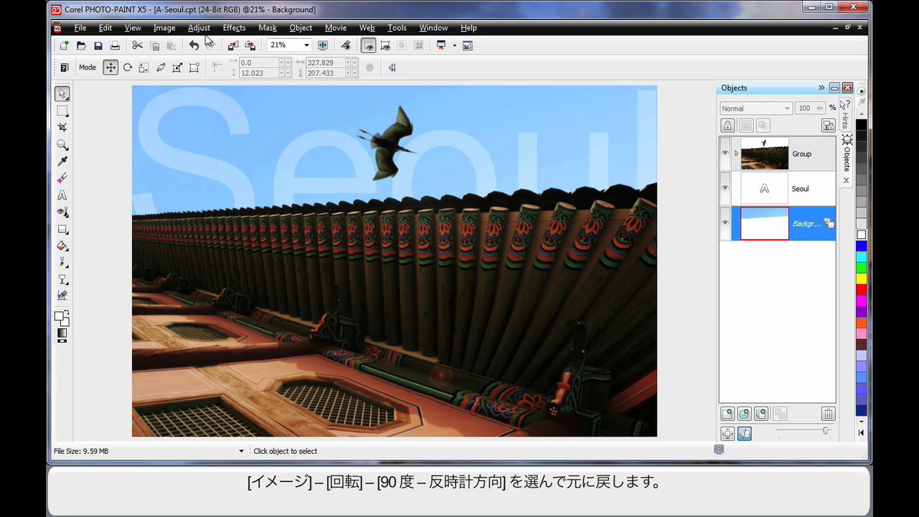
Rotate the image 90° counterclockwise and zoom to fit the whole picture
{"action": "left_click", "coordinate": [164, 27]}
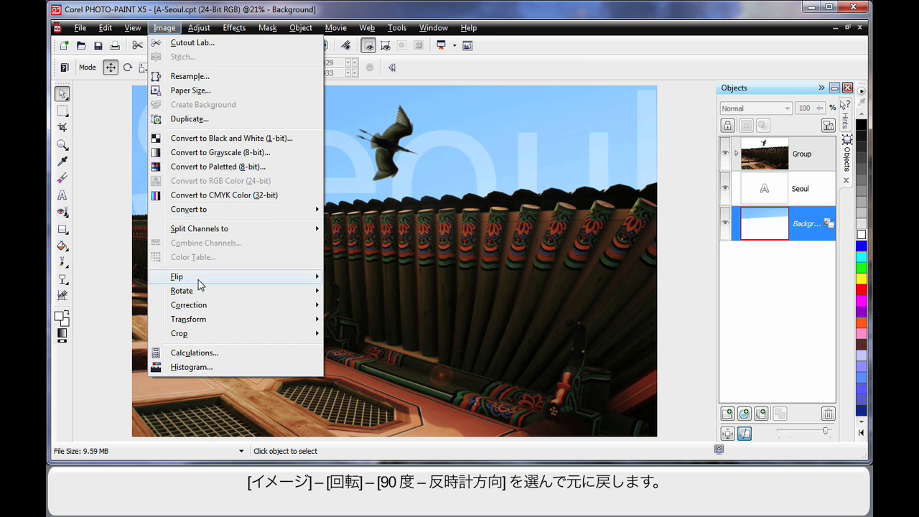
{"action": "mouse_move", "coordinate": [208, 296]}
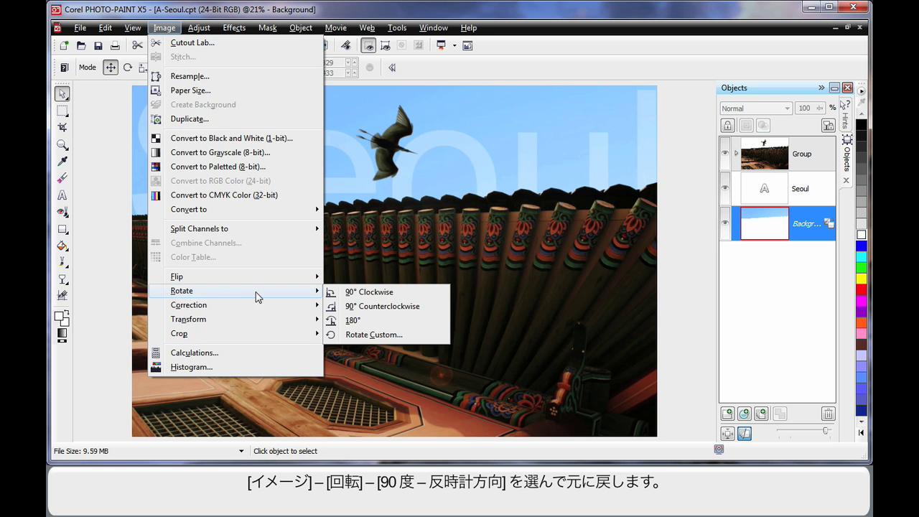
{"action": "left_click", "coordinate": [385, 309]}
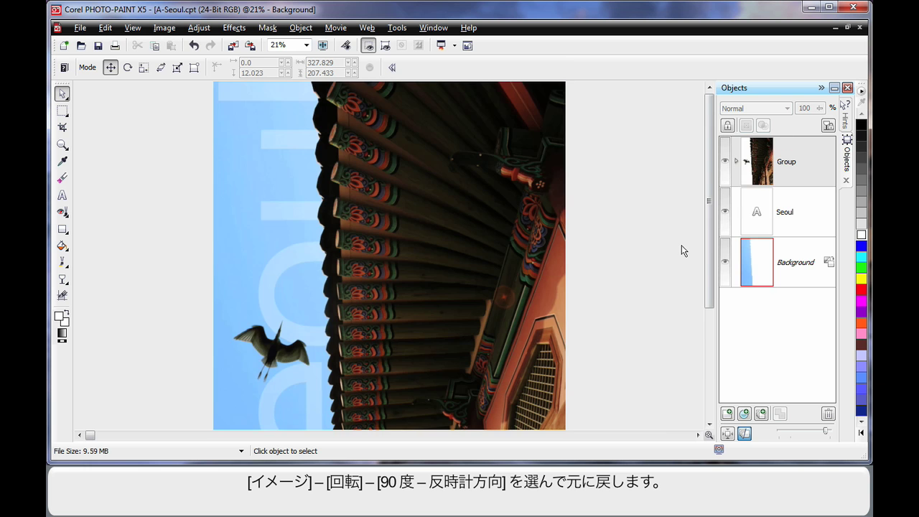
{"action": "key", "text": "F4"}
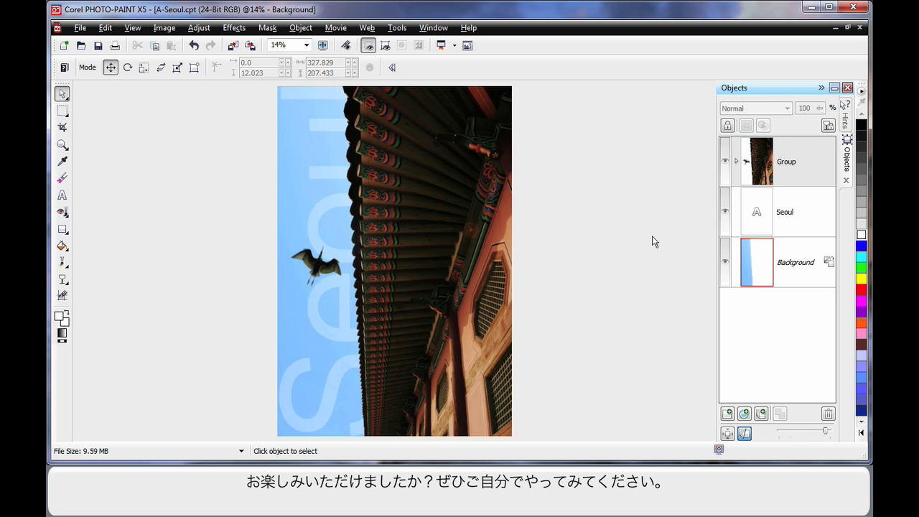